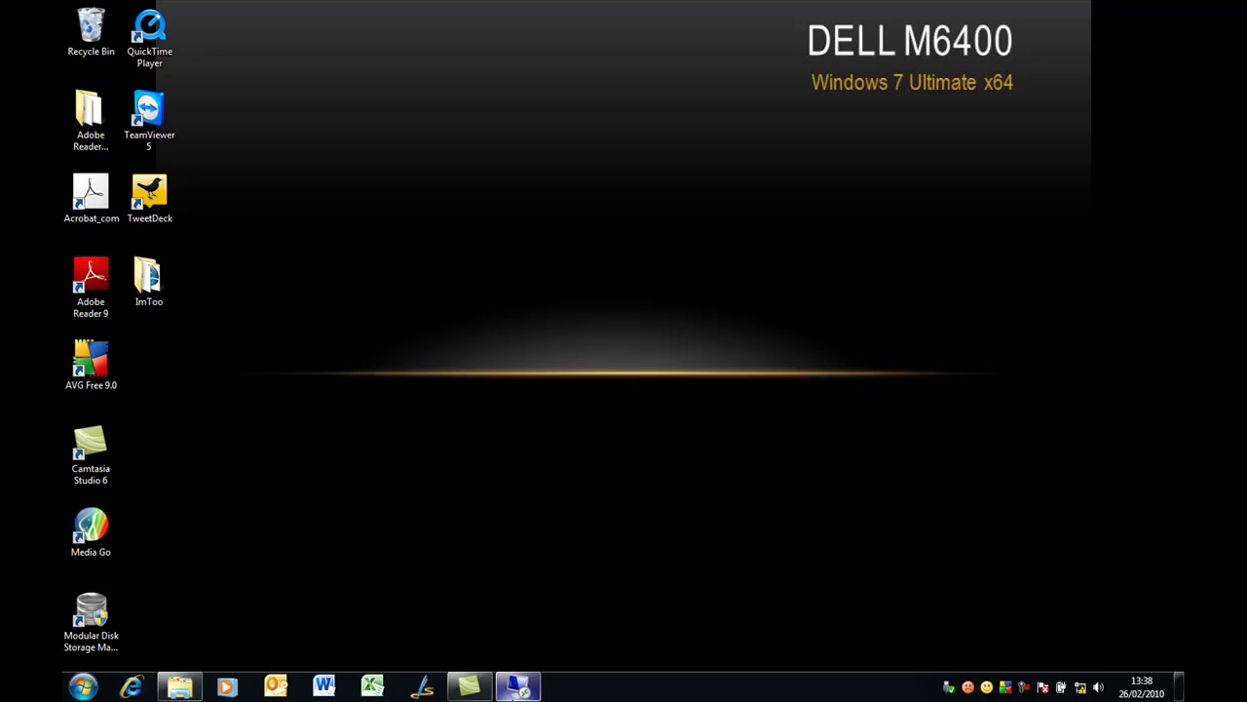
Step: In the remote server session, install the Failover Clustering feature through Server Manager and check the installed features list
click(517, 686)
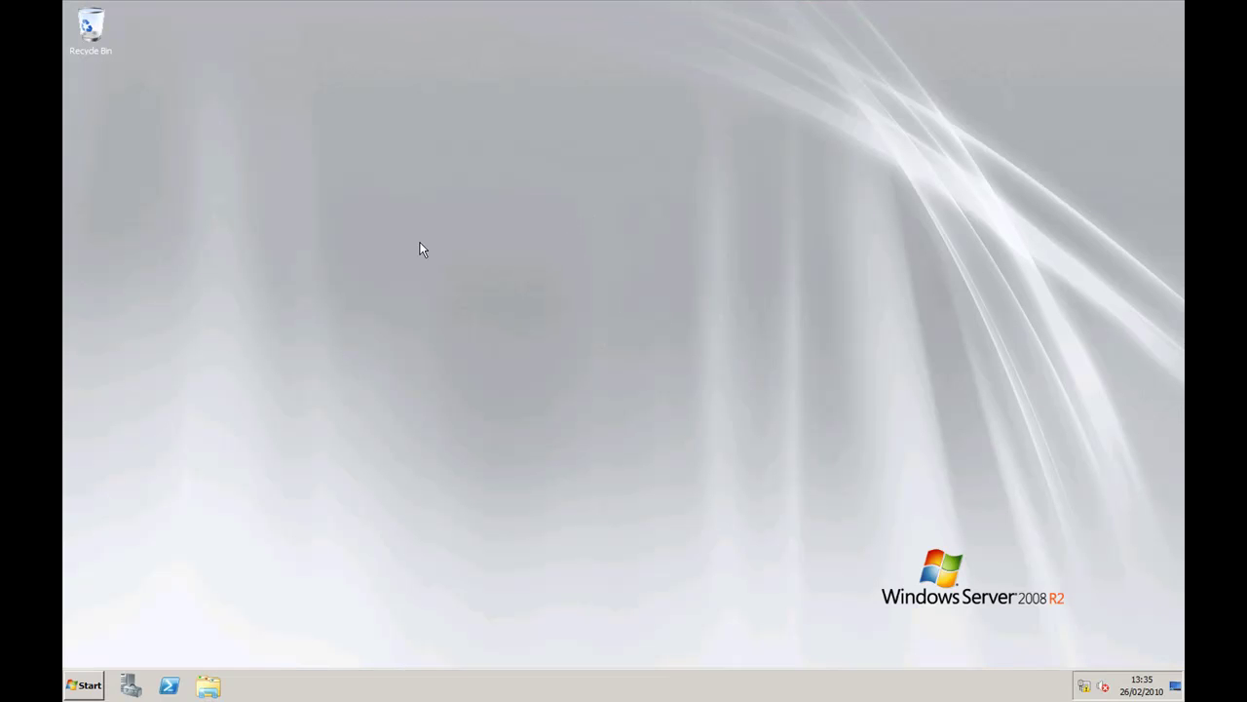
click(133, 687)
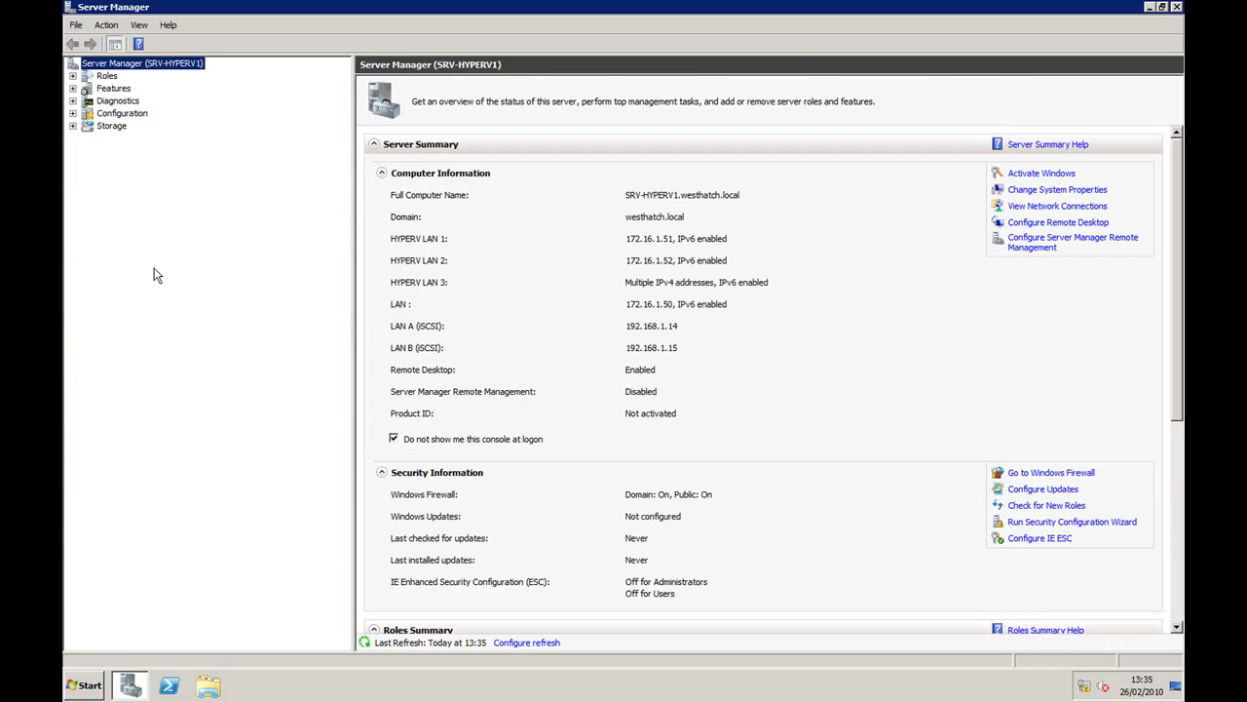
click(119, 88)
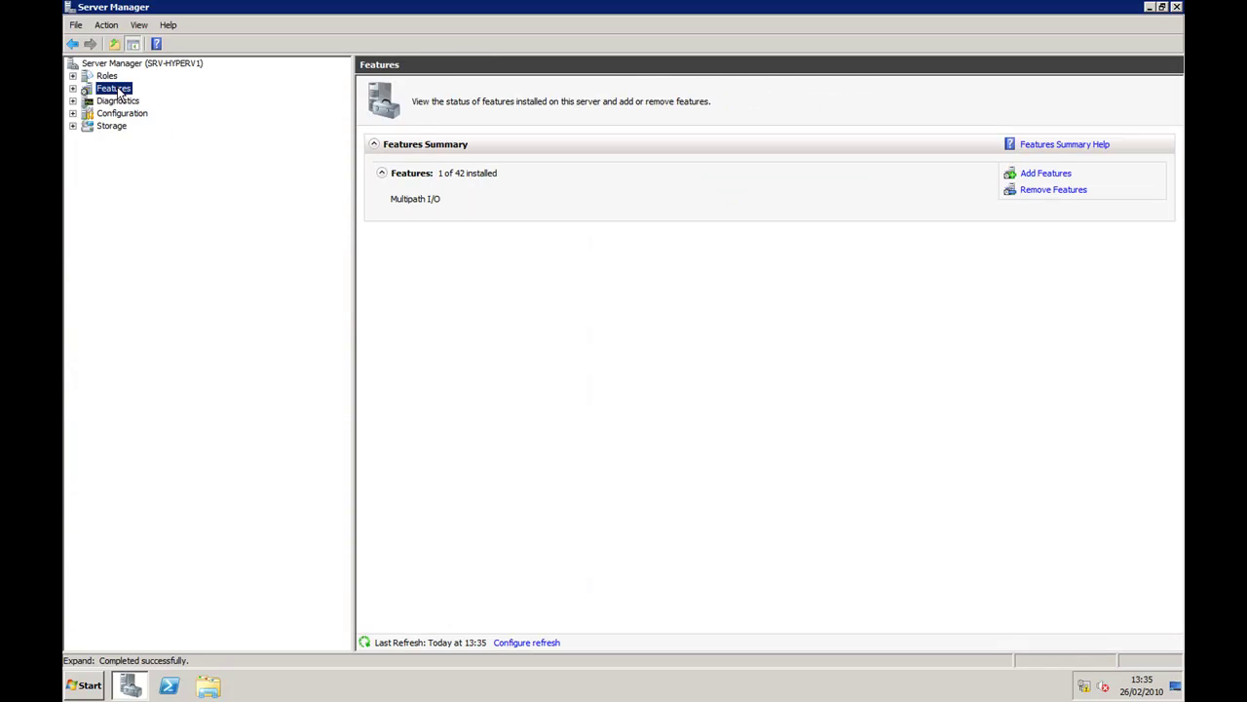
click(1048, 174)
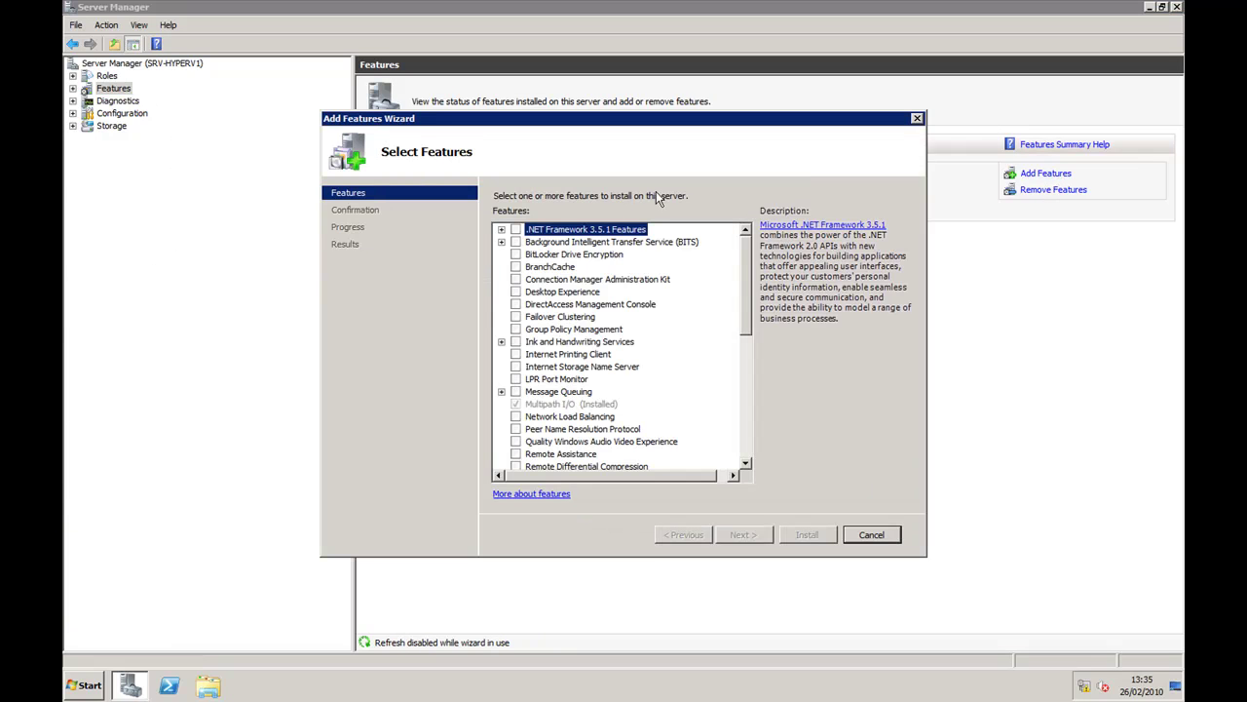
click(516, 317)
click(742, 534)
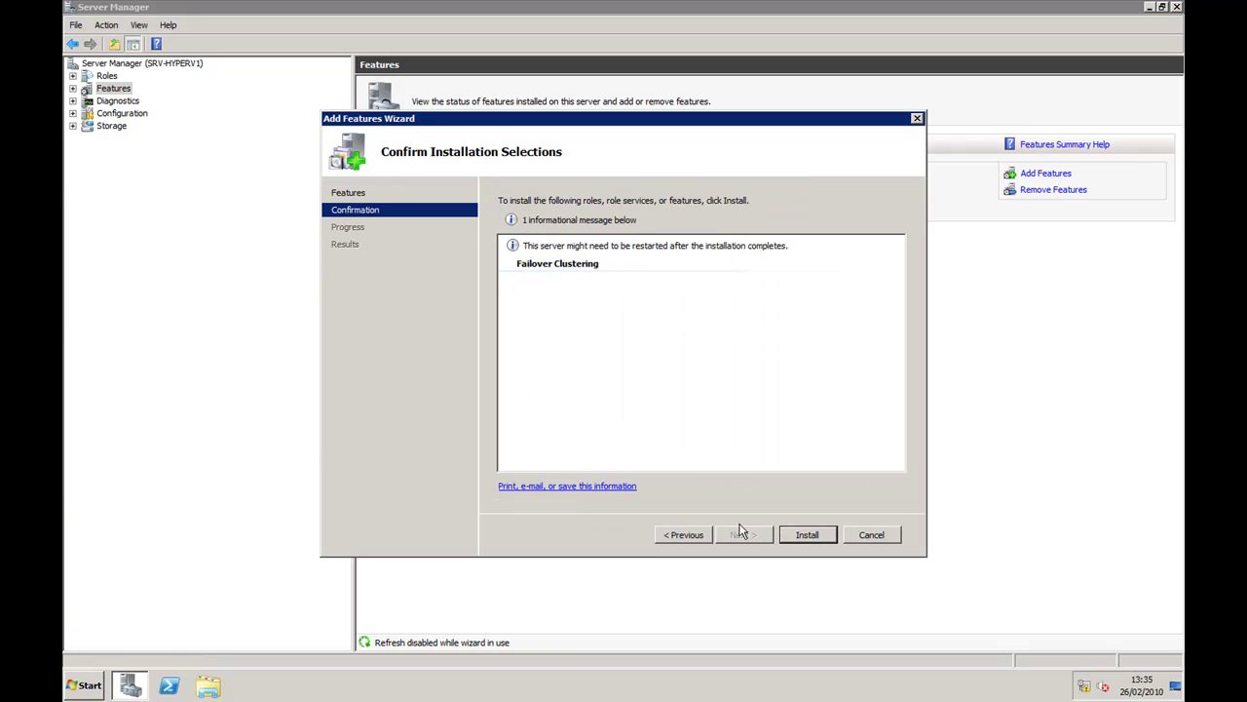
click(809, 535)
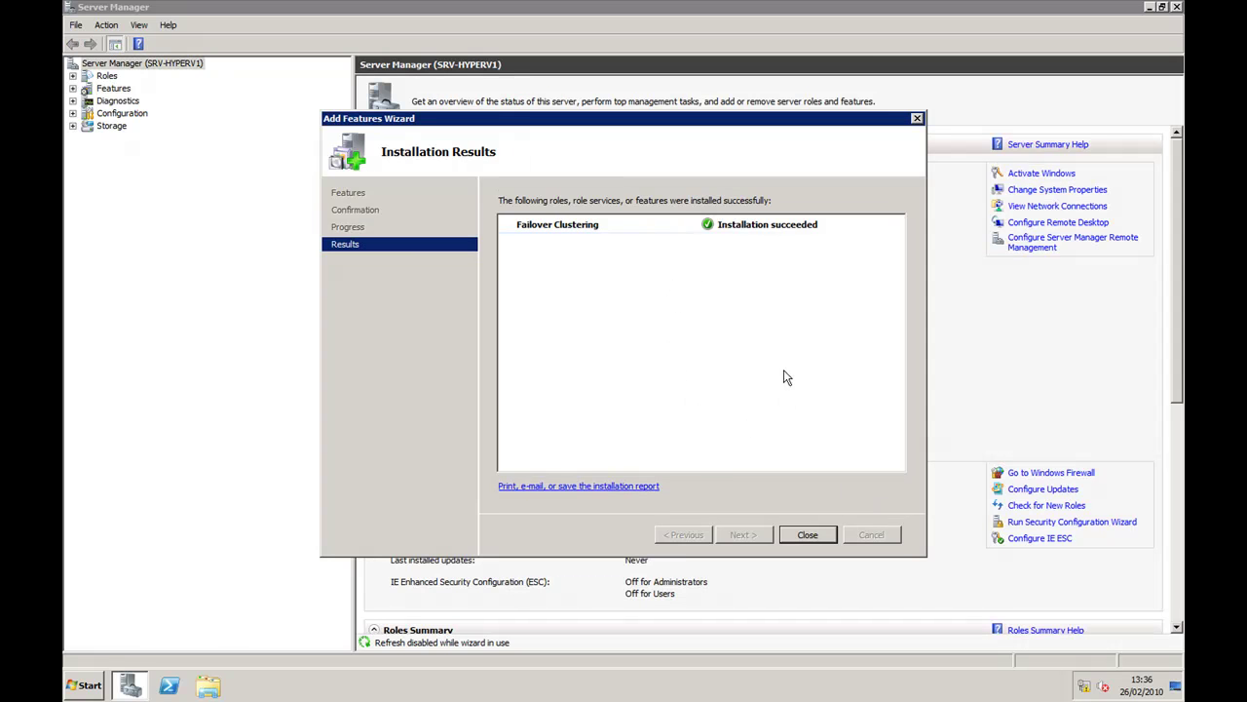
click(807, 534)
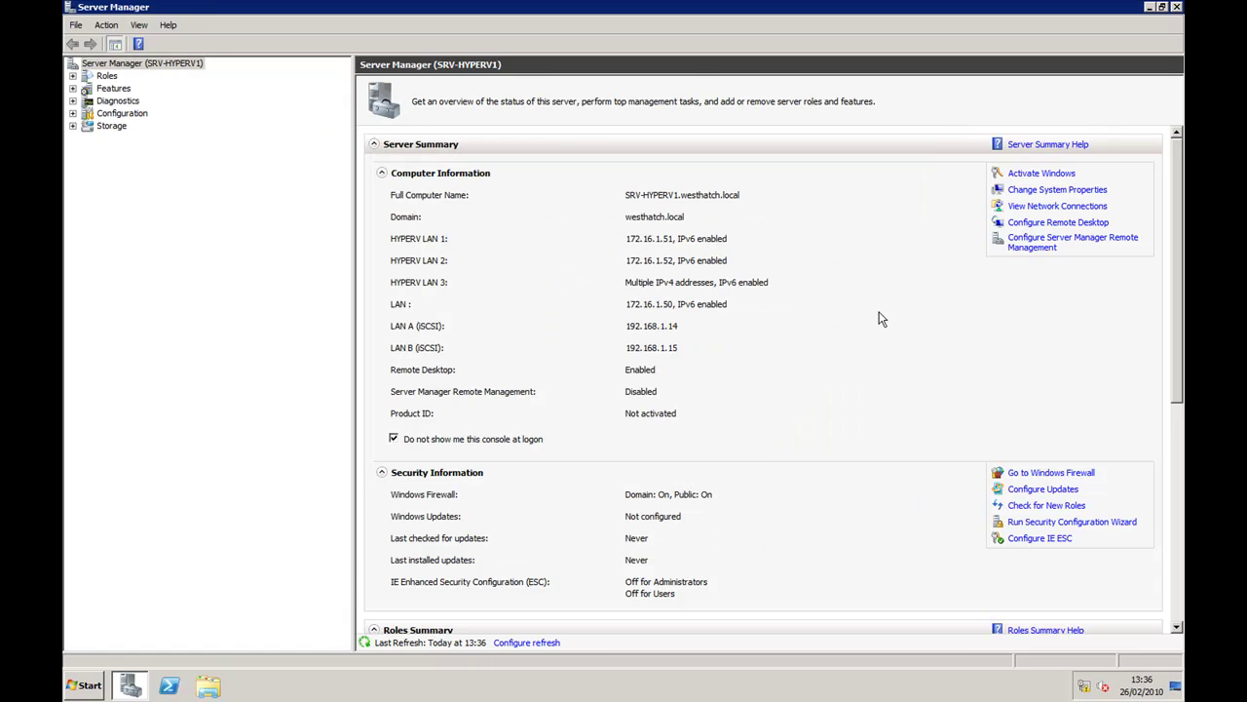
click(113, 88)
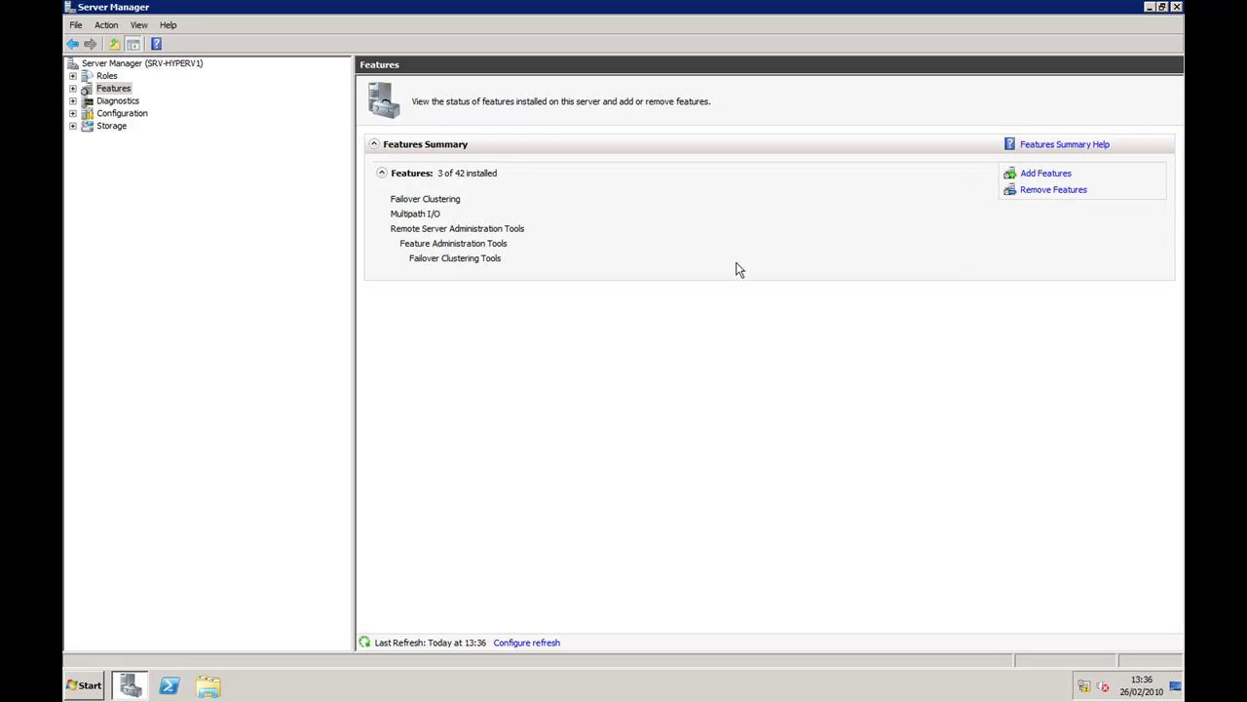
click(1178, 7)
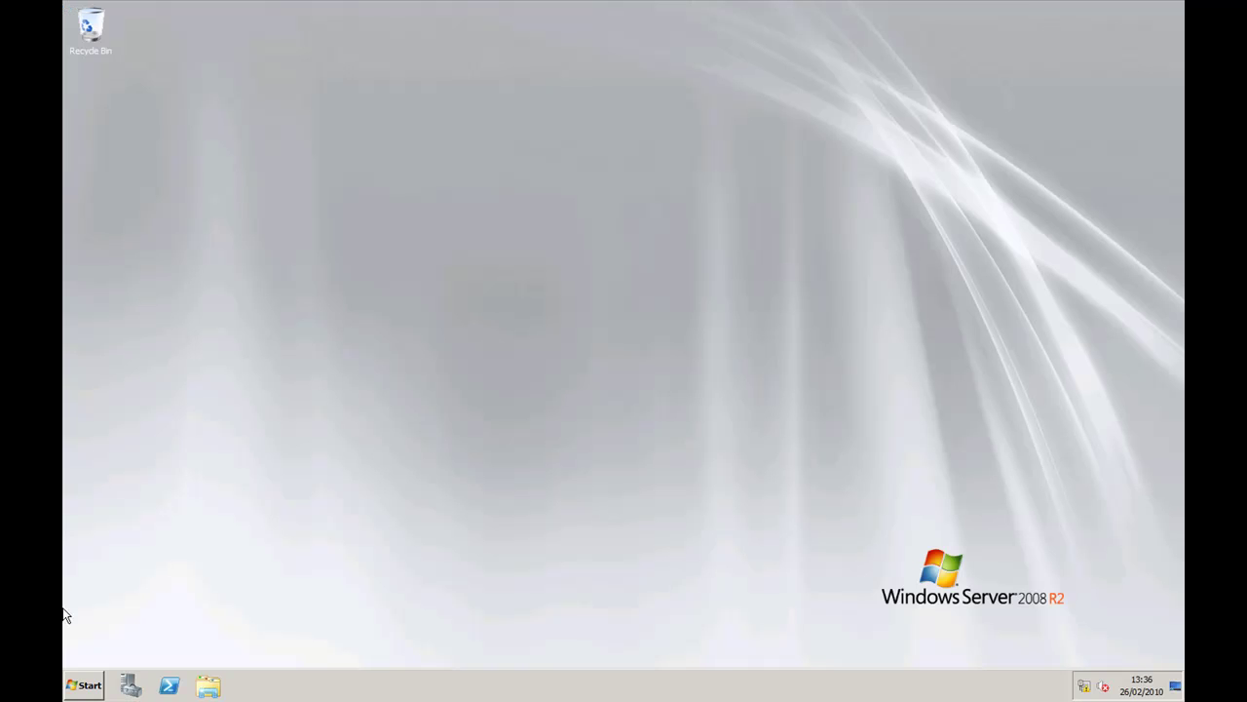
Step: Open Failover Cluster Manager from the administrative tools and reposition its window slightly
click(78, 692)
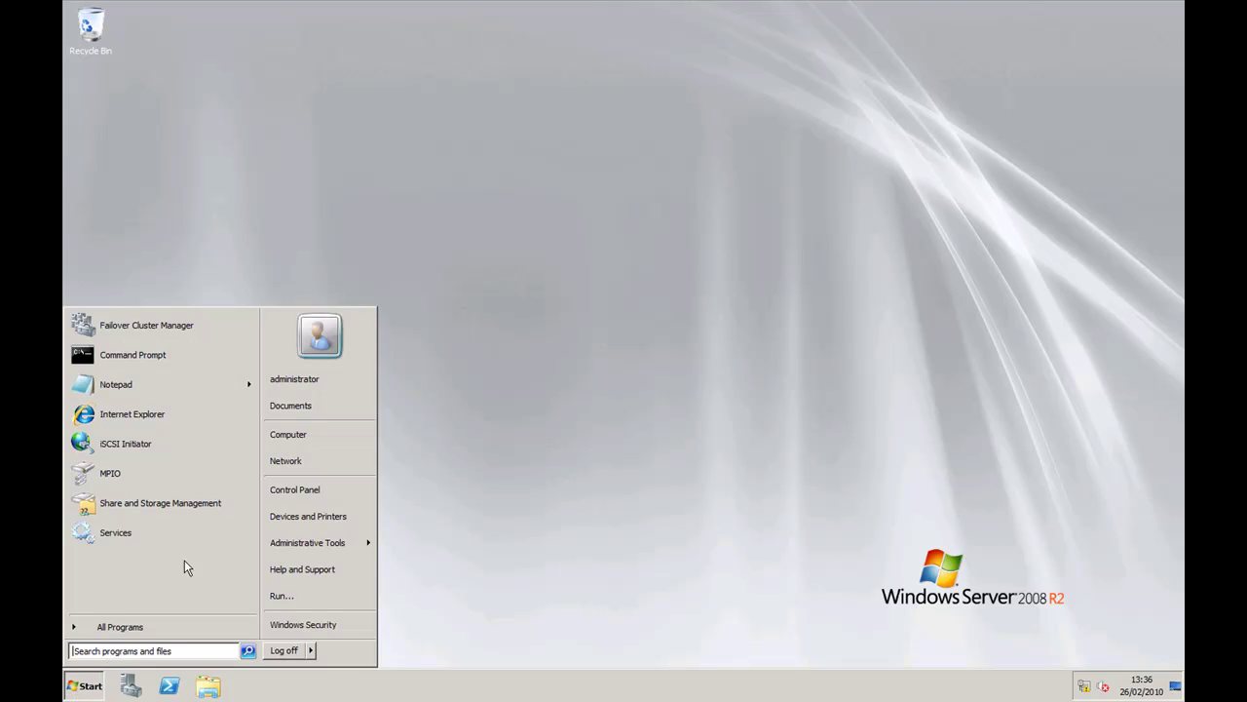
click(321, 553)
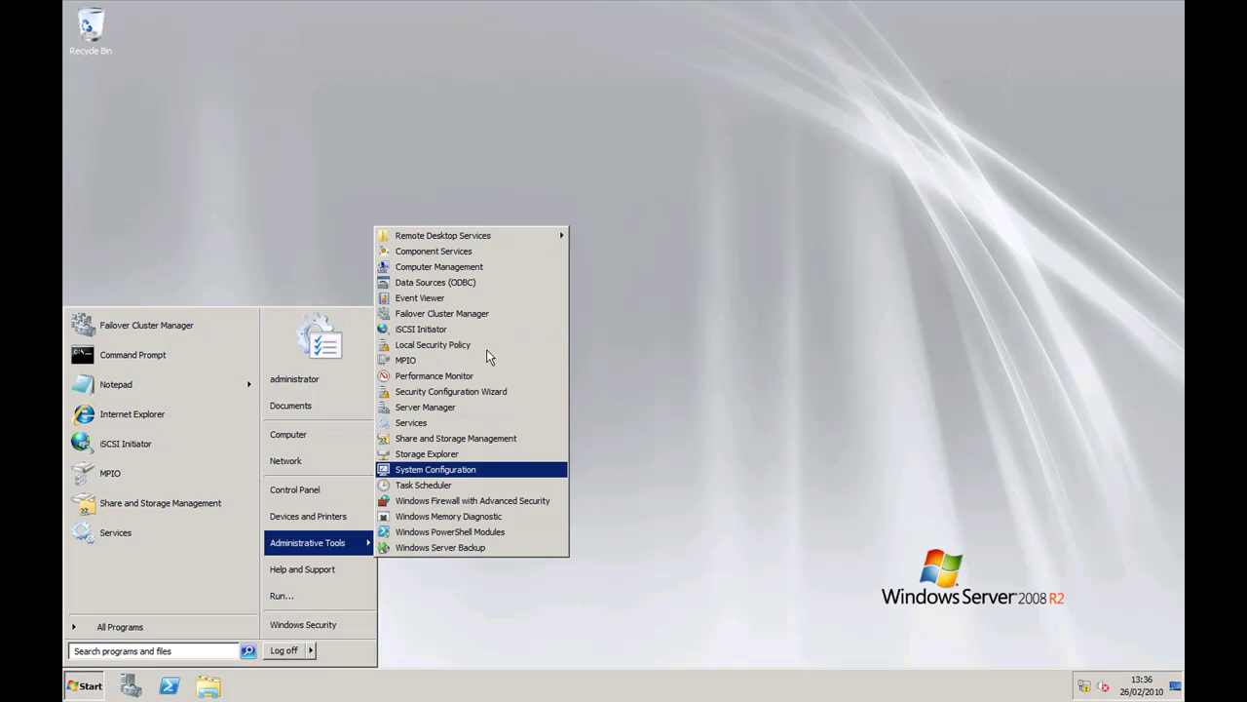
click(469, 314)
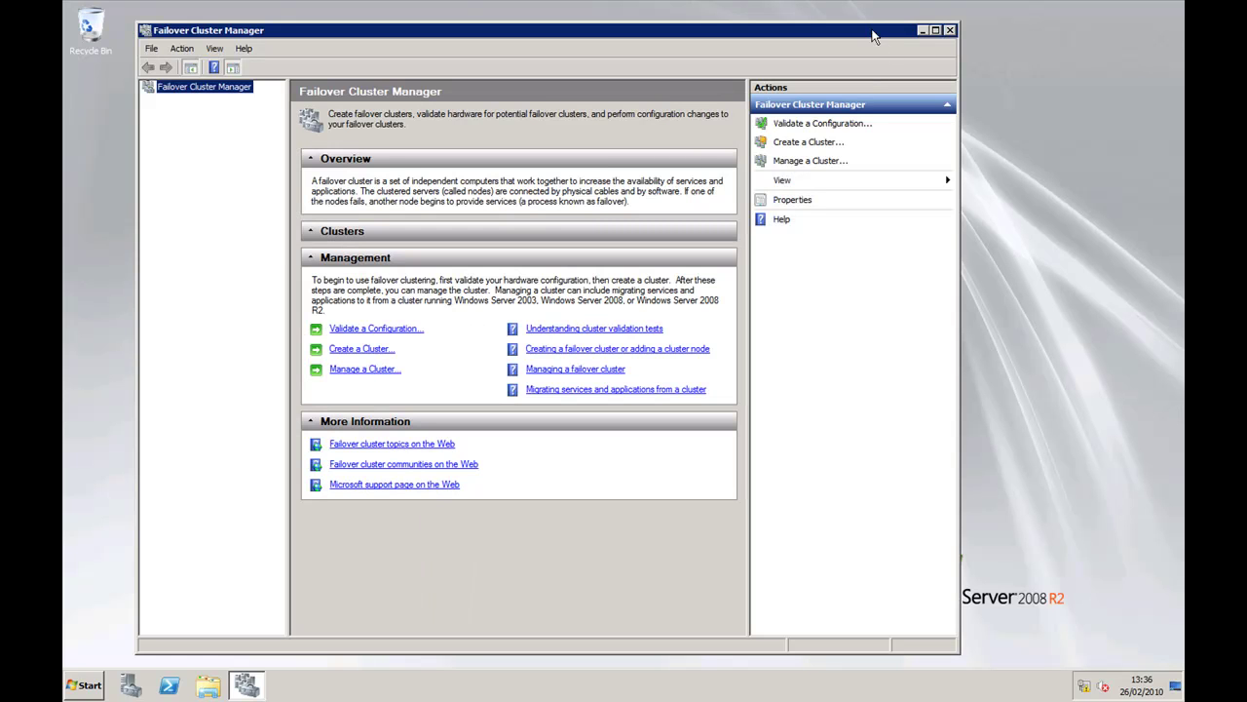
drag(873, 36, 890, 34)
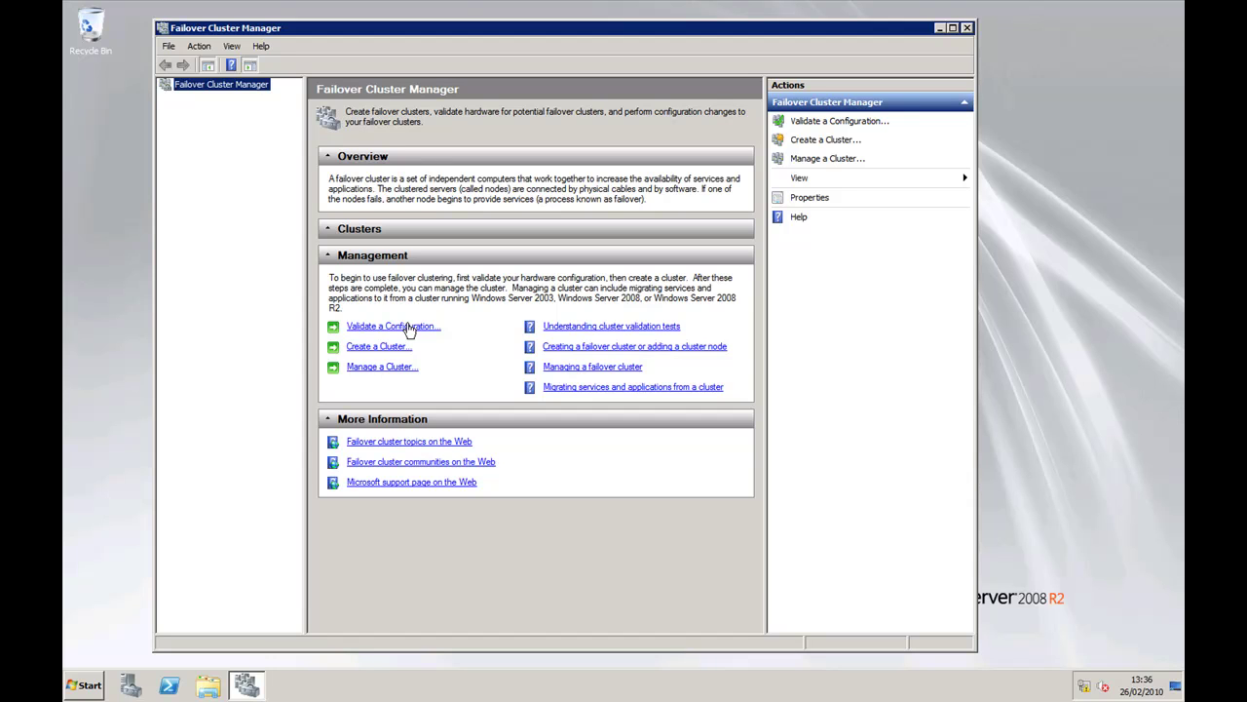
Step: Start validating a configuration and add servers SRV-HYPERV1 through SRV-HYPERV5, found by searching for srv-hyp
click(408, 329)
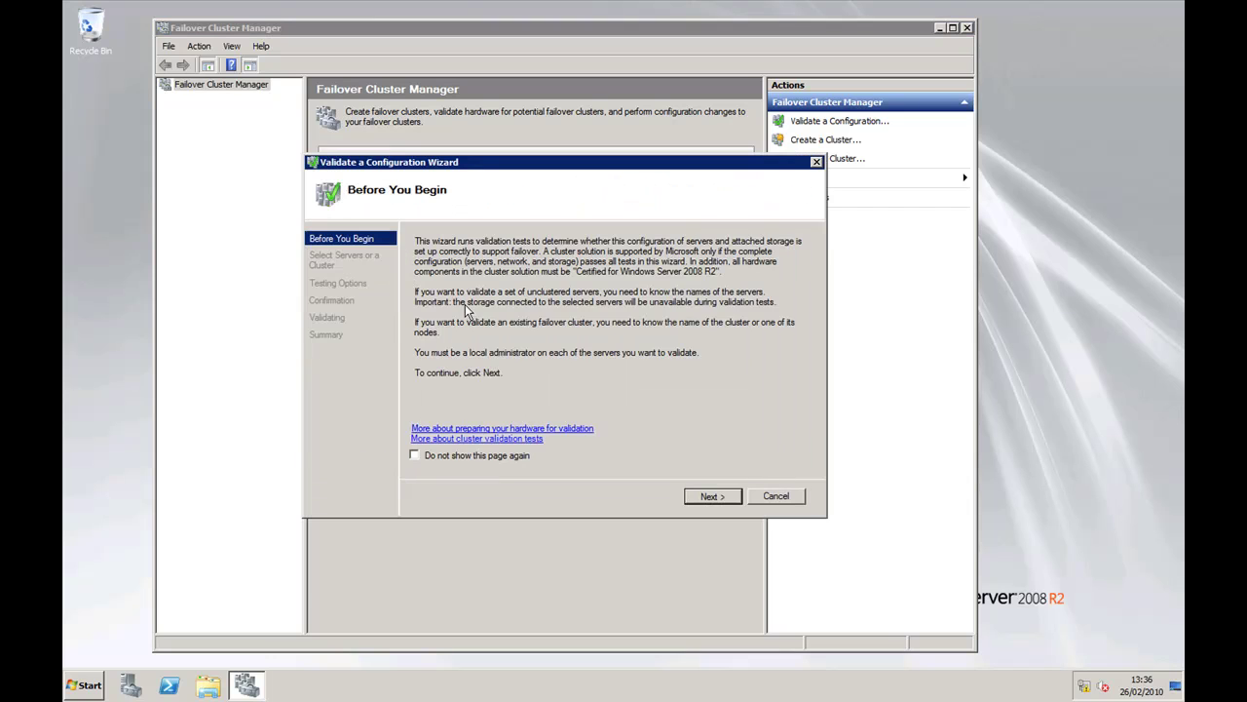
click(712, 499)
click(770, 292)
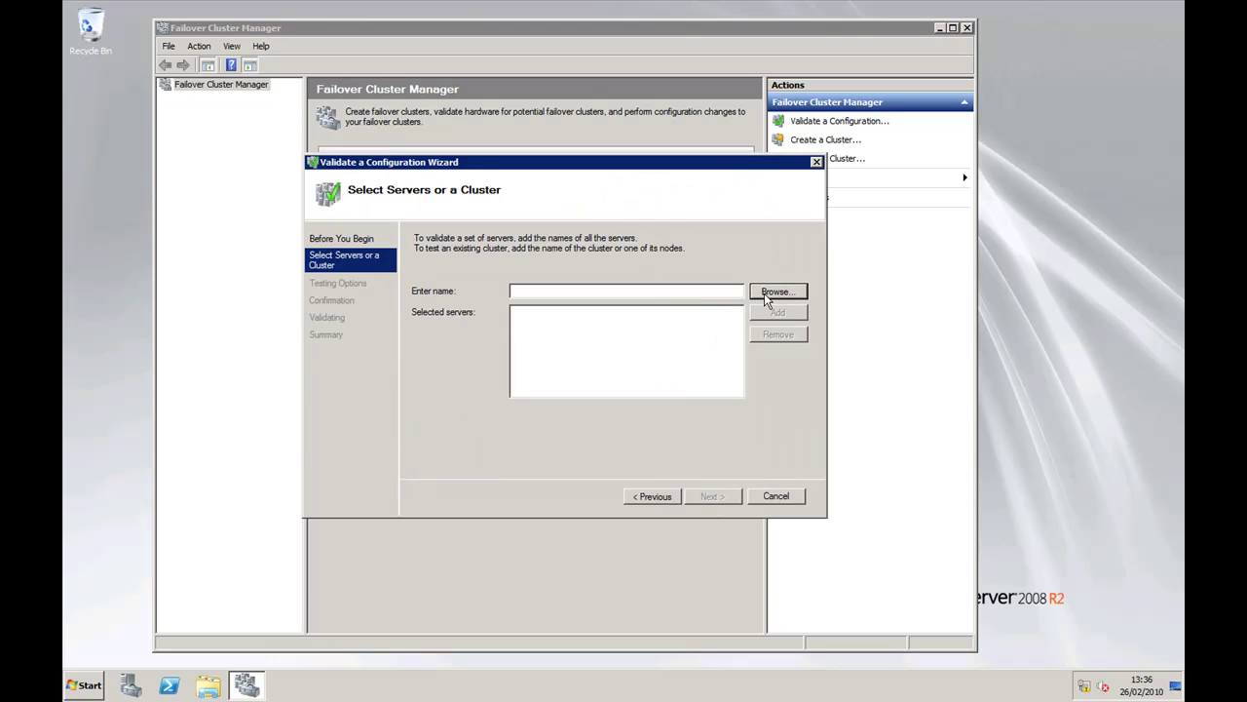
text(srv)
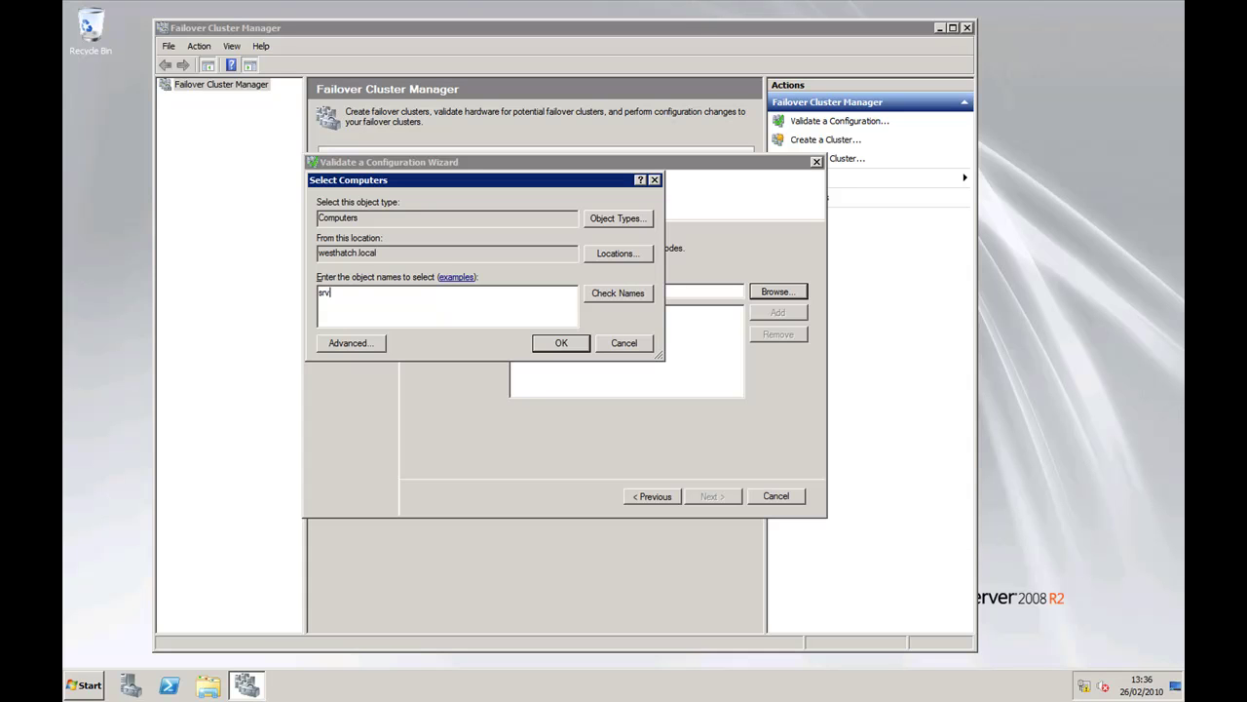
text(-hyp)
click(618, 293)
click(391, 287)
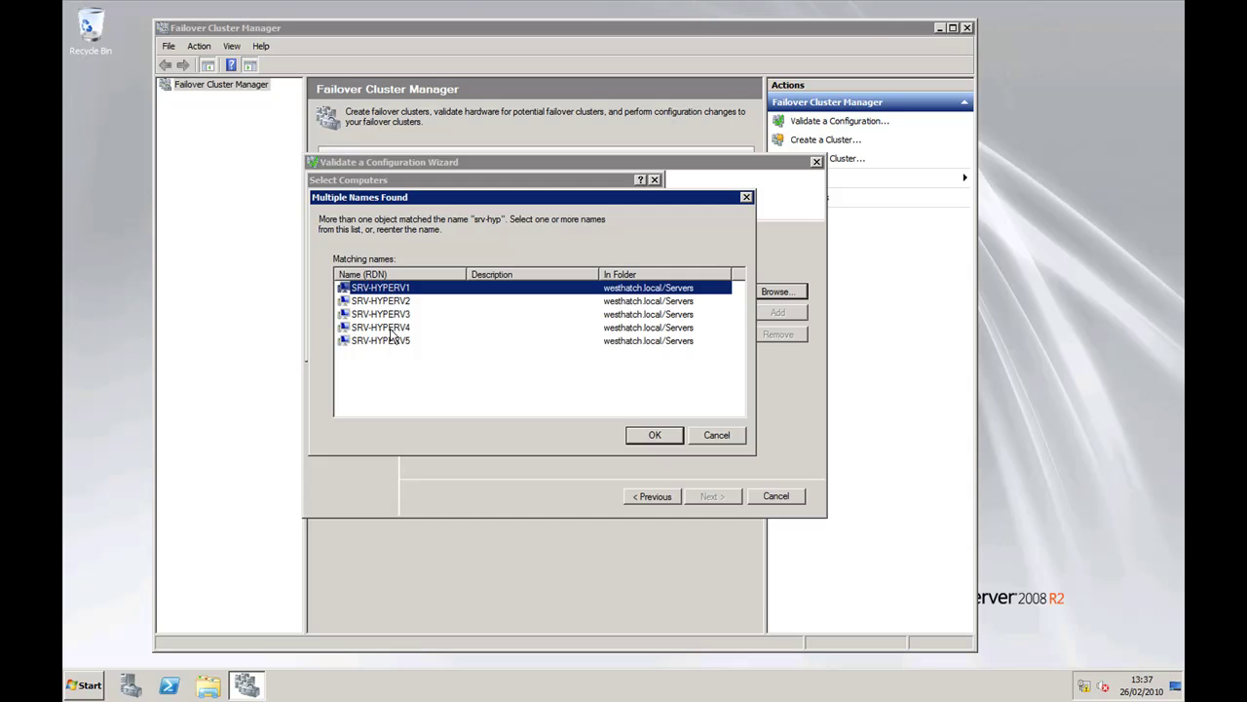
shift+click(392, 341)
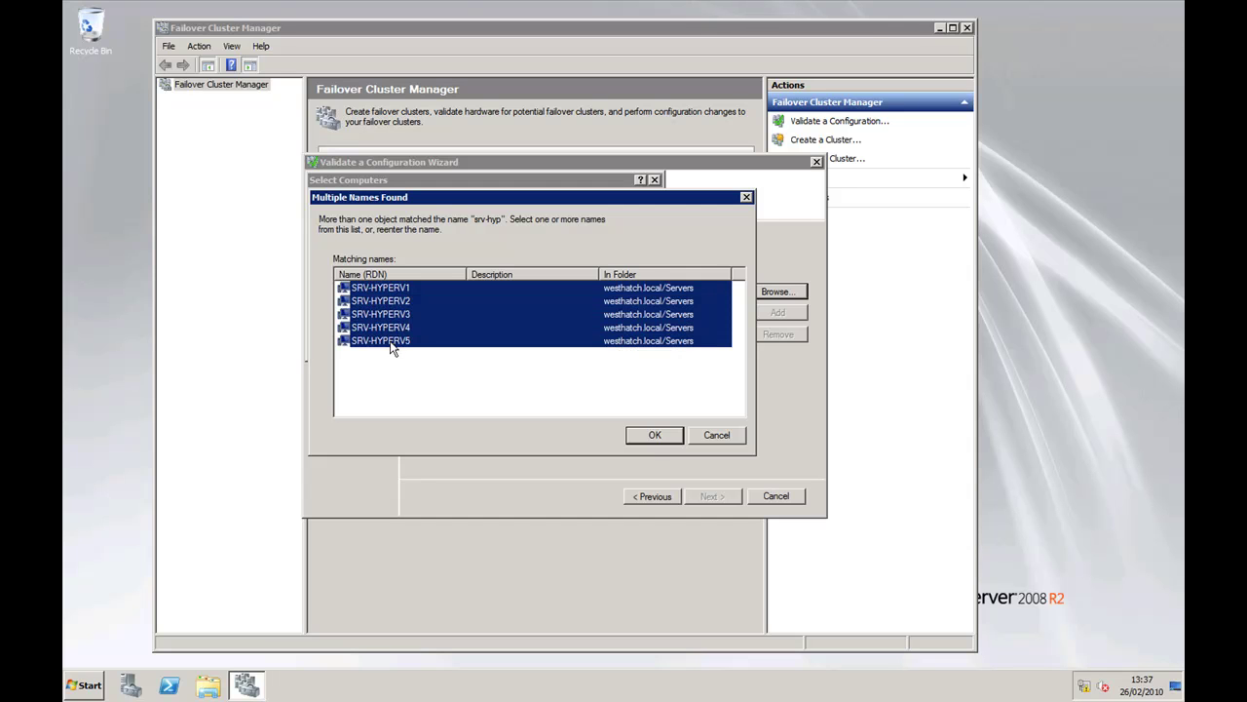
click(653, 435)
click(554, 343)
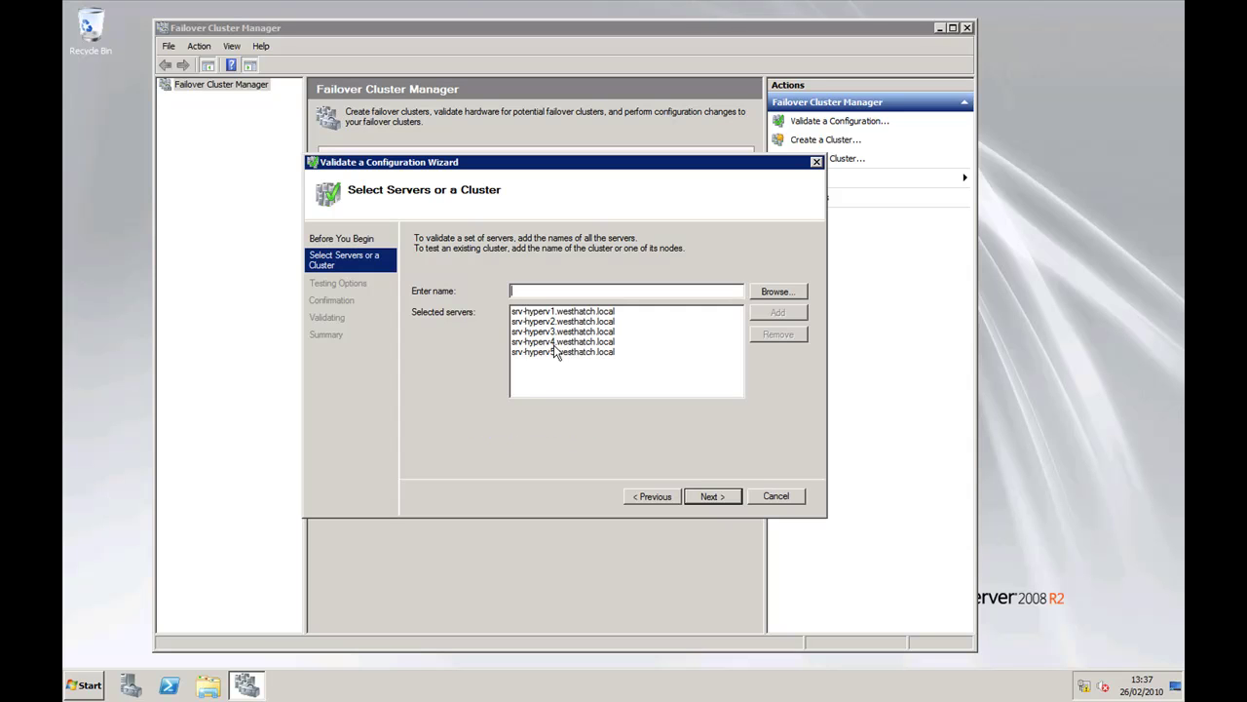
click(720, 501)
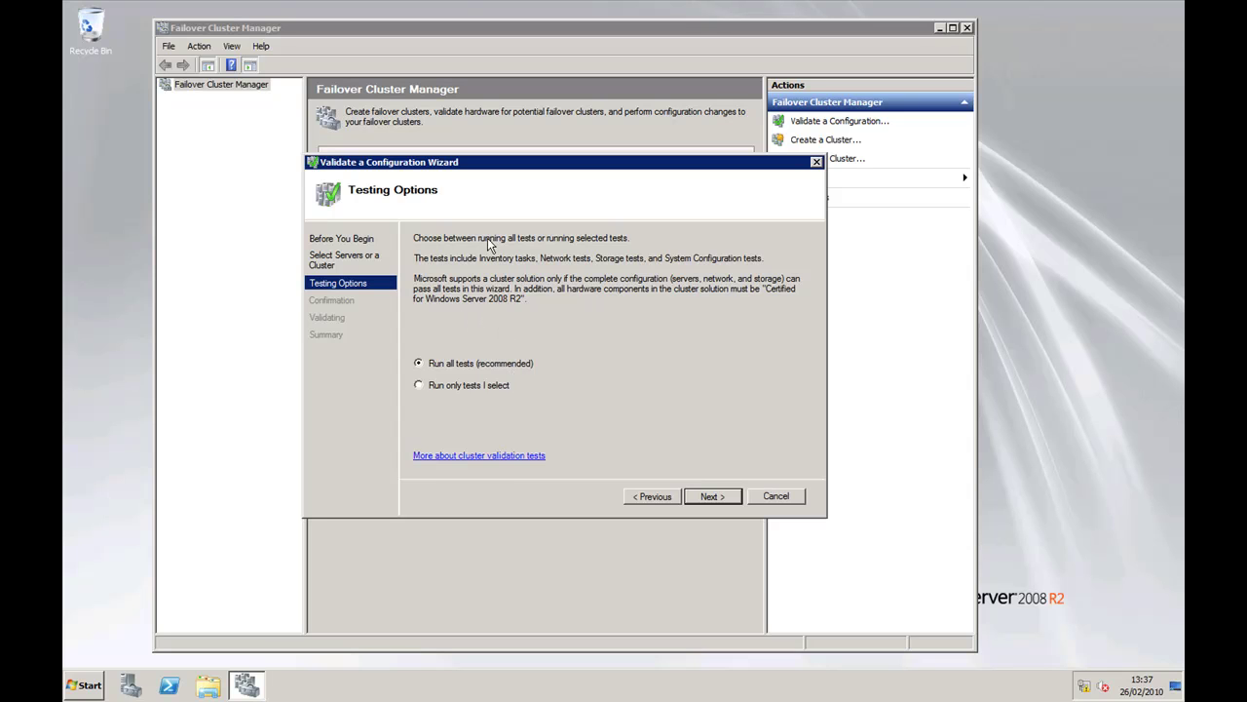
click(478, 386)
click(709, 497)
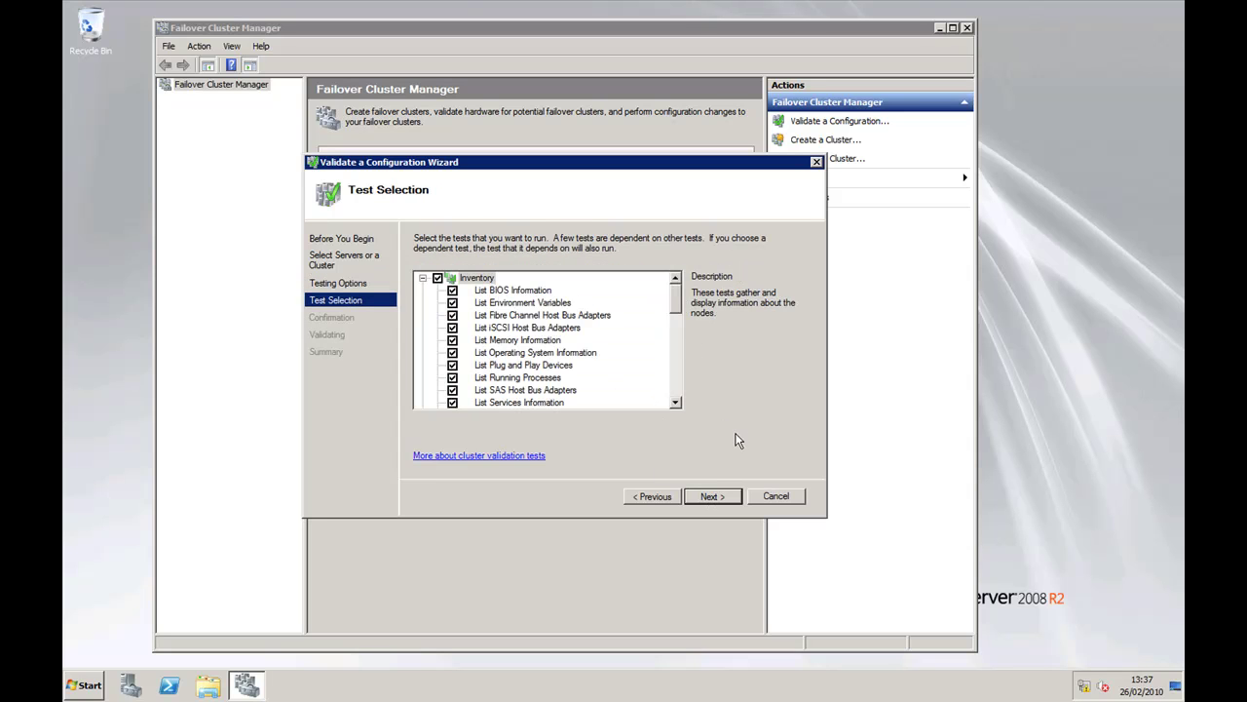
click(651, 496)
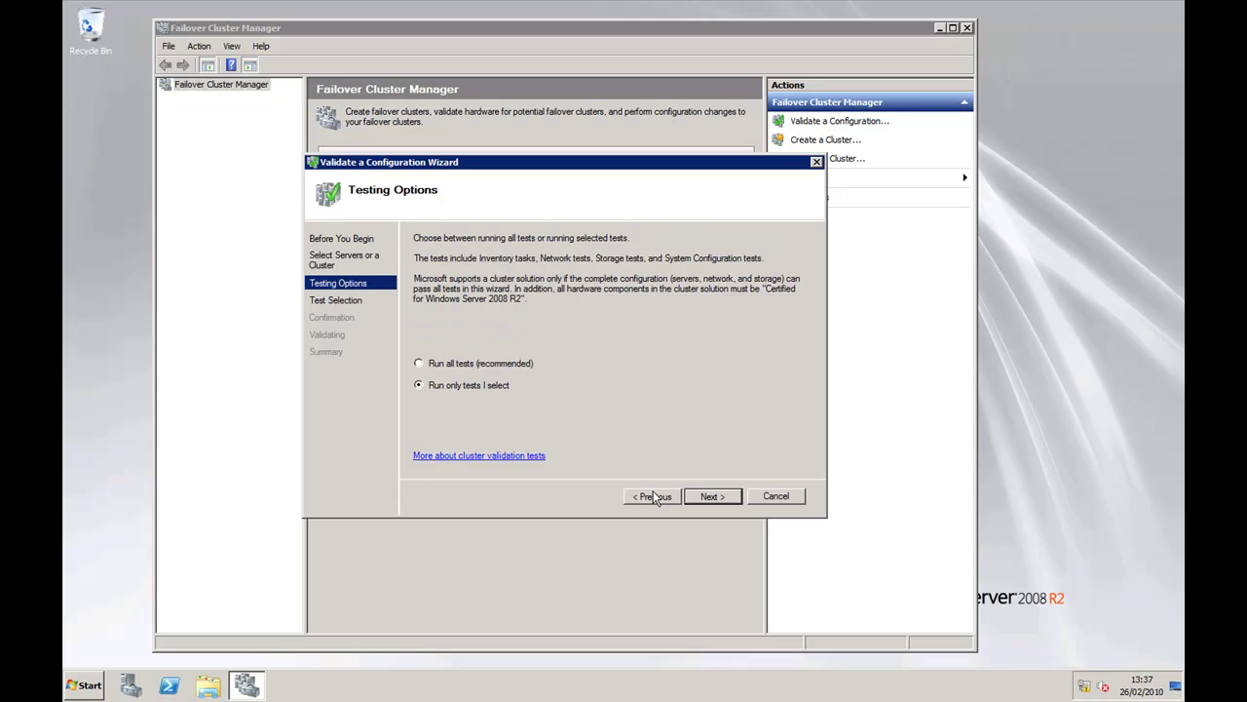
click(419, 363)
Step: Accept running all tests, review the confirmation settings and start the validation of the five servers
click(712, 496)
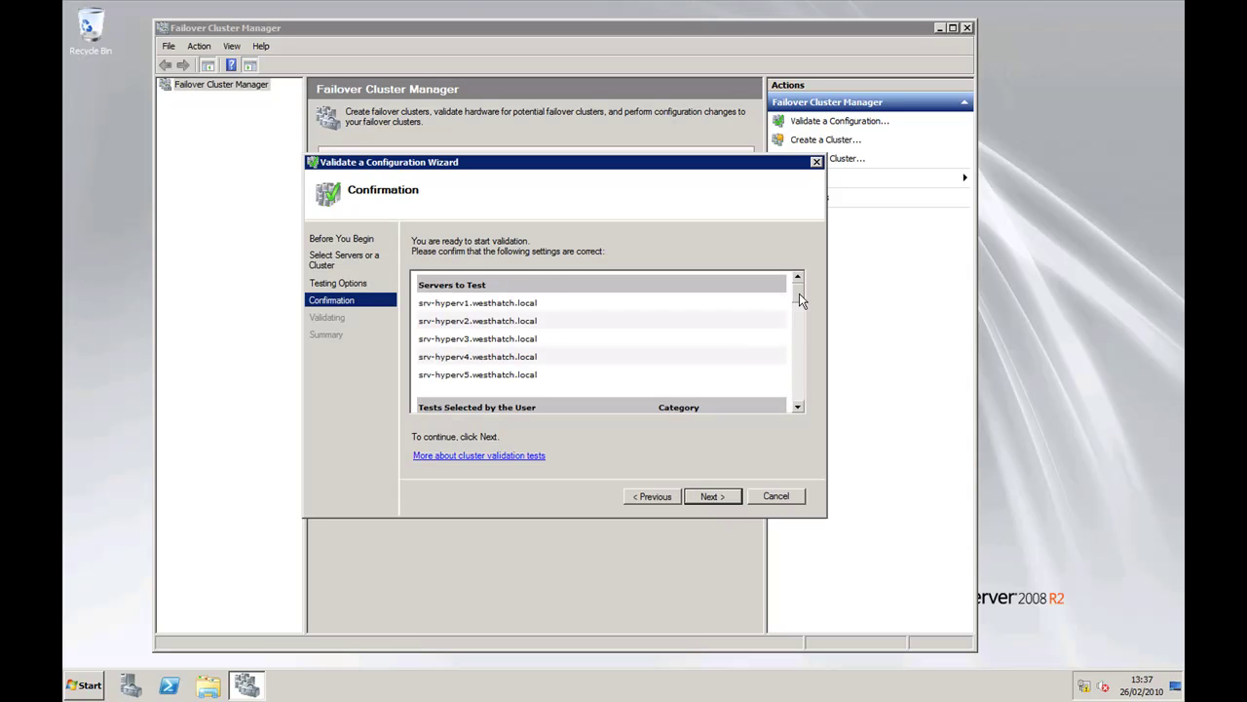
mouse_move(799, 293)
mouse_down()
mouse_move(797, 393)
mouse_move(804, 289)
mouse_up()
click(712, 496)
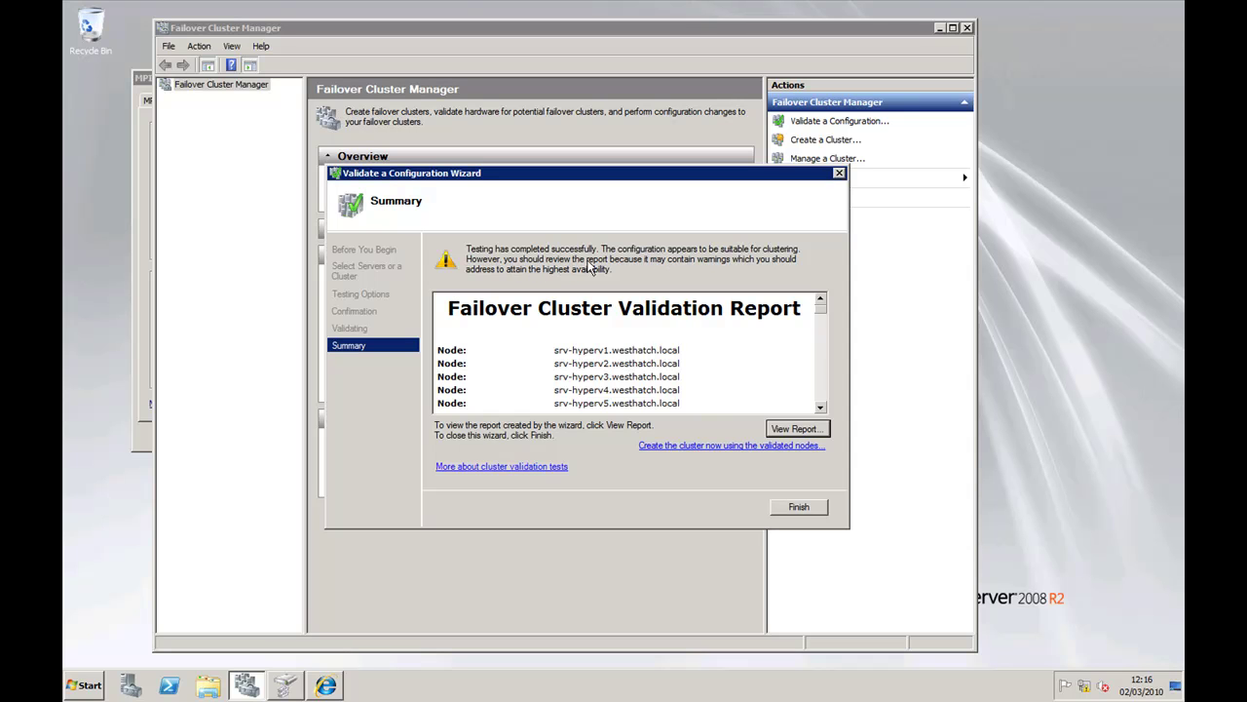
Step: Open the failover cluster validation report and go to the Validate IP Configuration details in the Network category
click(794, 433)
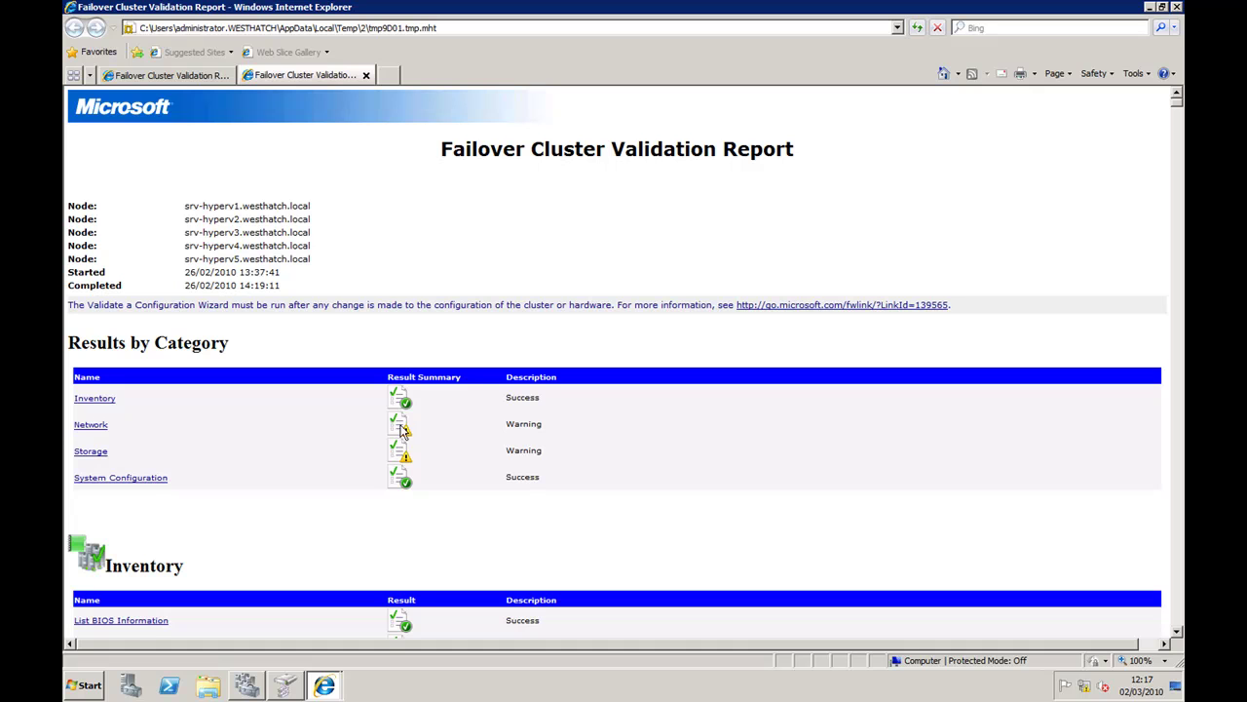
click(90, 426)
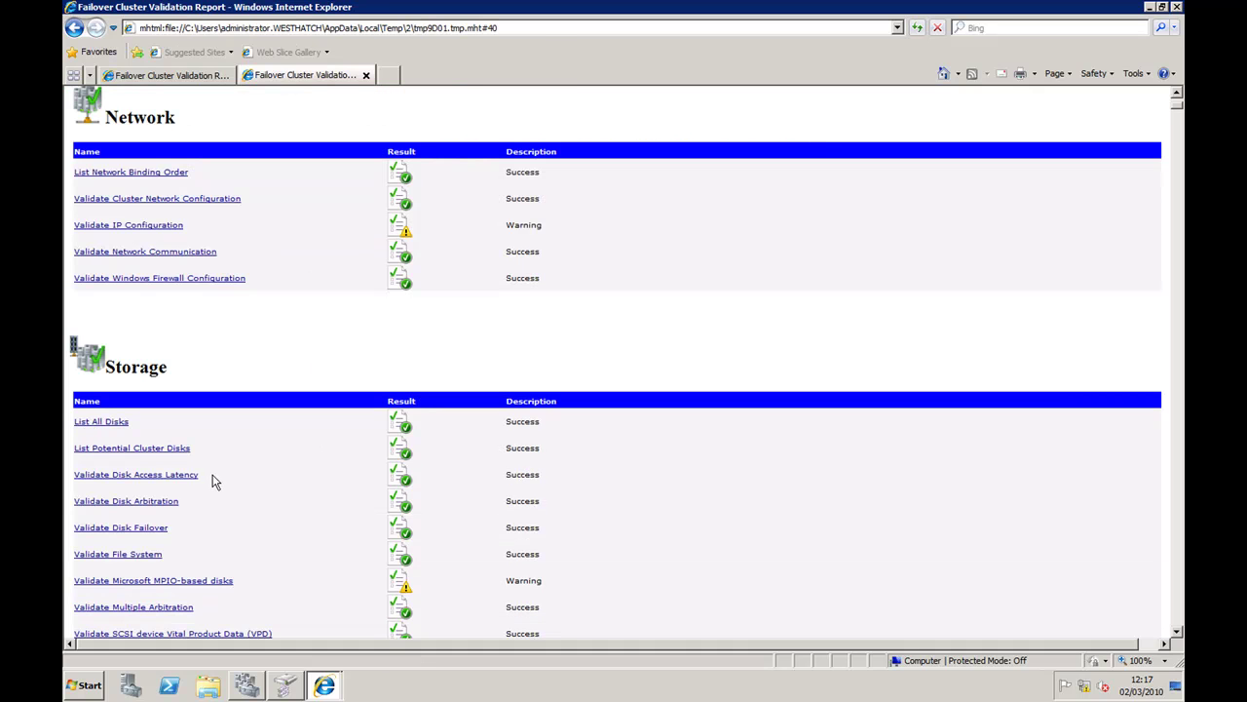
click(141, 226)
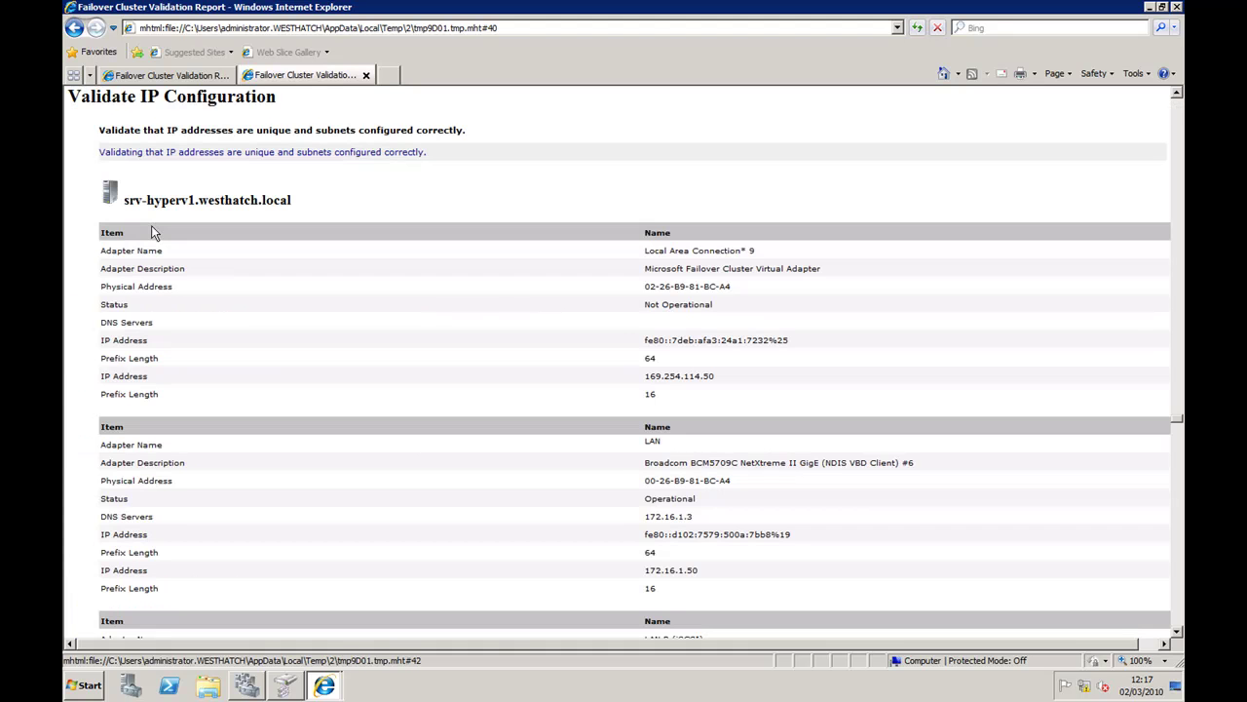
Step: Examine the Validate IP Configuration subnet and default gateway checks for all nodes, and close all report tabs
scroll(554, 363, down, 20)
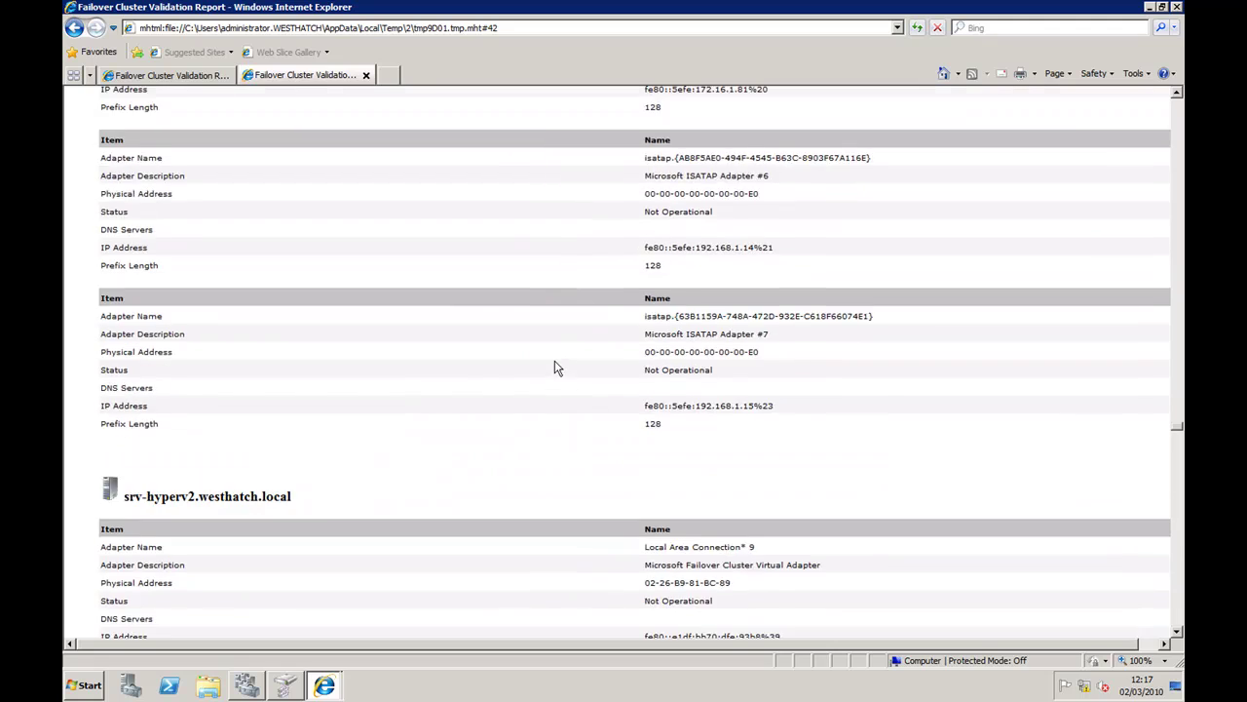
scroll(554, 367, down, 5)
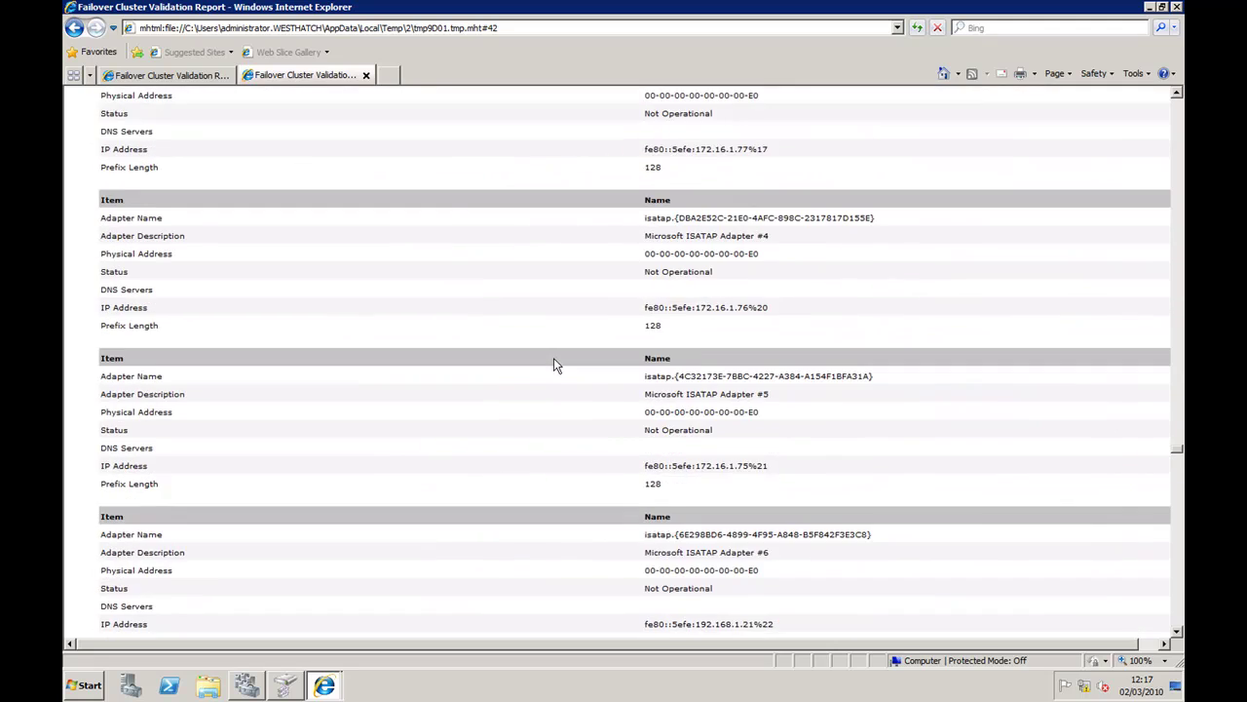
scroll(554, 364, down, 15)
scroll(554, 365, up, 10)
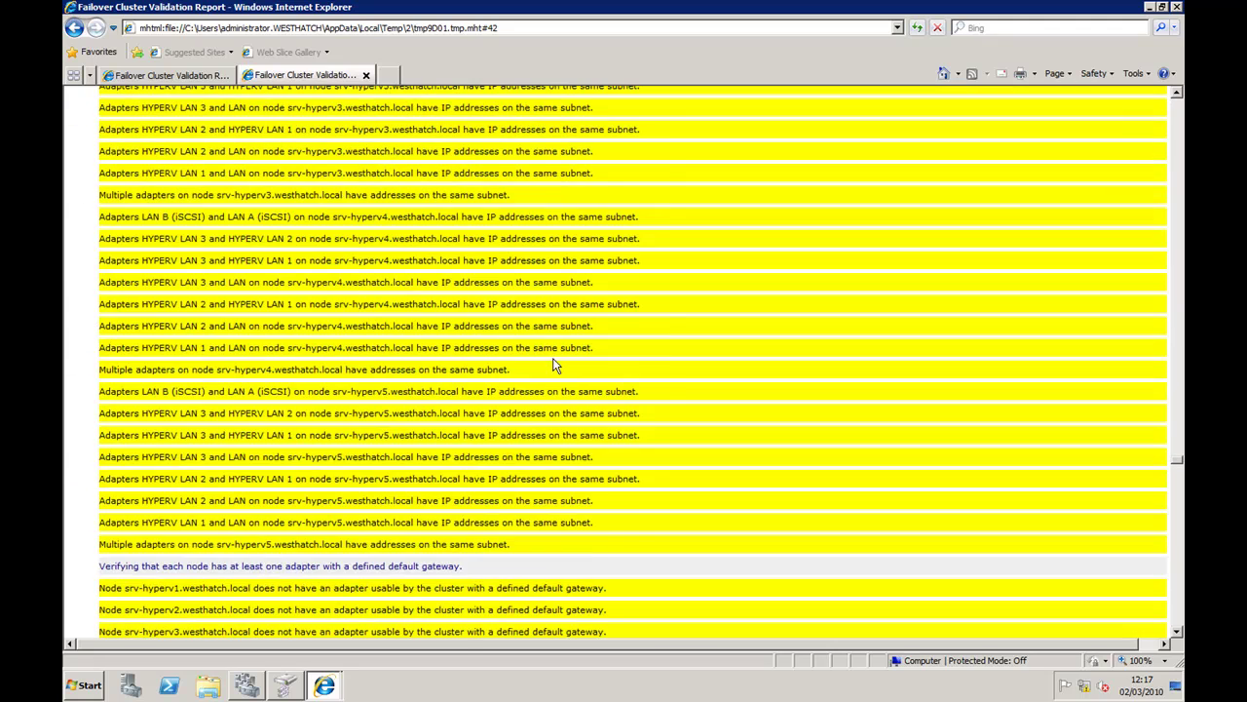
scroll(553, 364, up, 7)
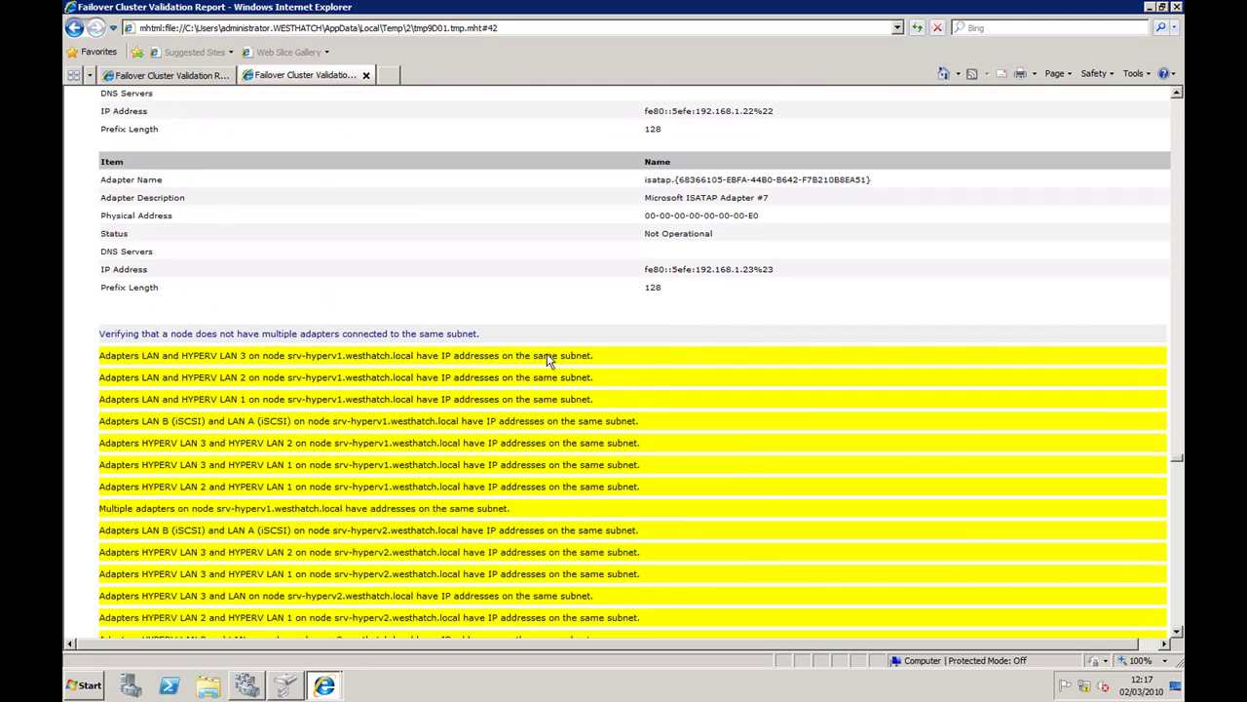
scroll(547, 359, down, 2)
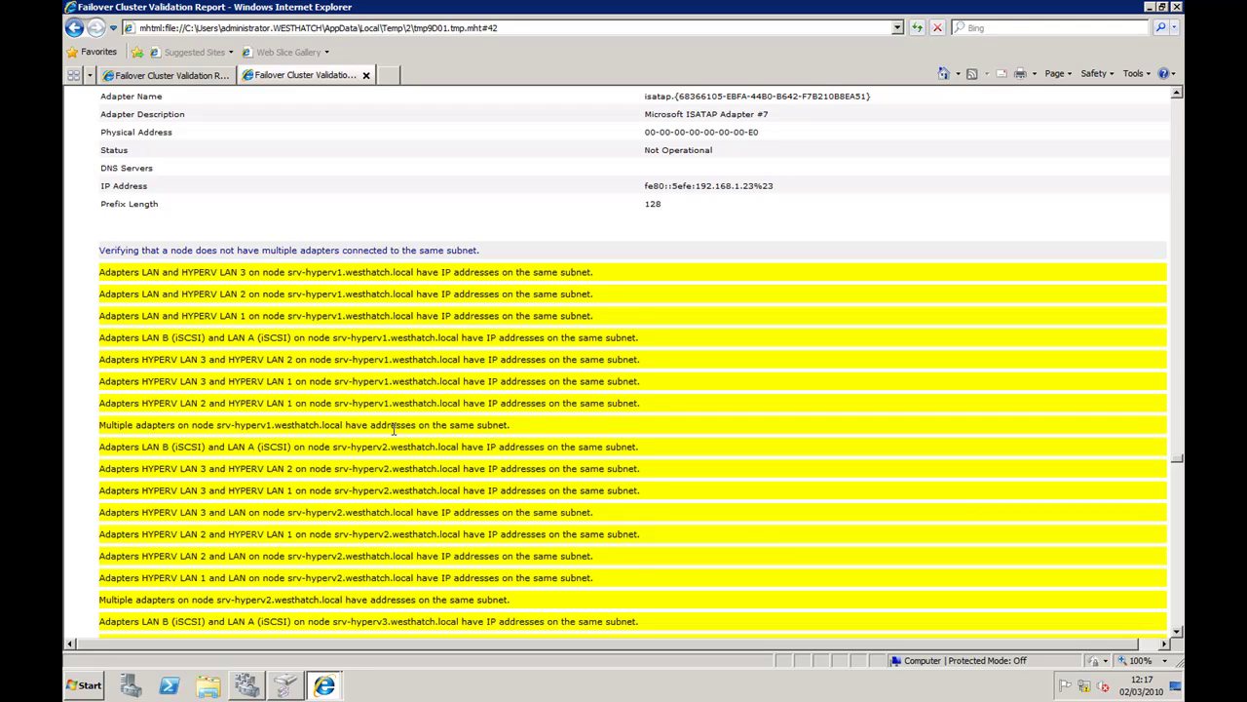
scroll(458, 441, down, 10)
scroll(462, 440, down, 2)
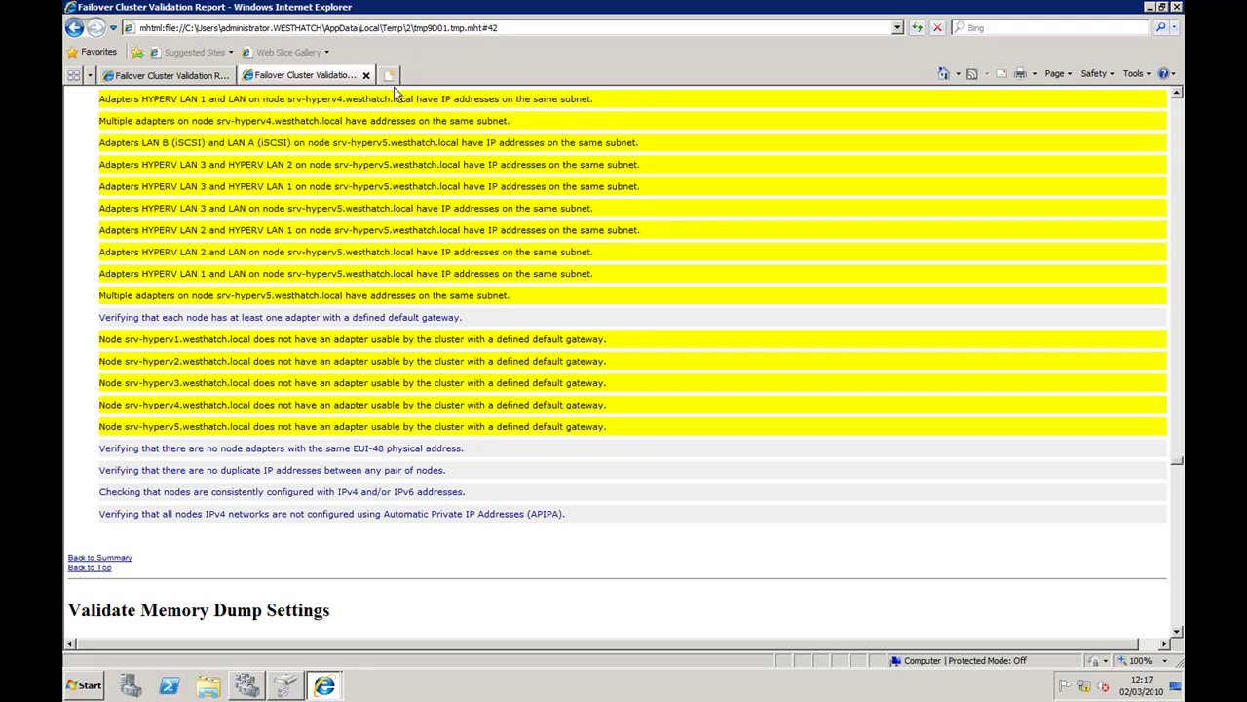
click(1177, 8)
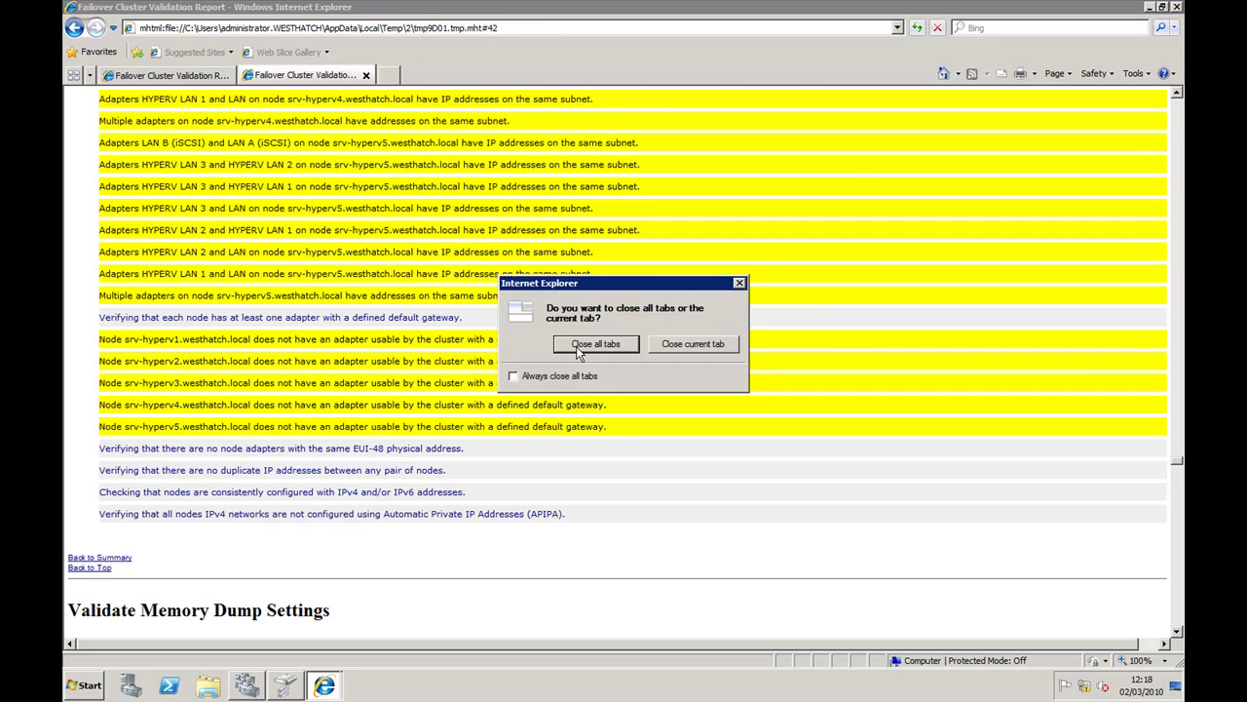
click(550, 340)
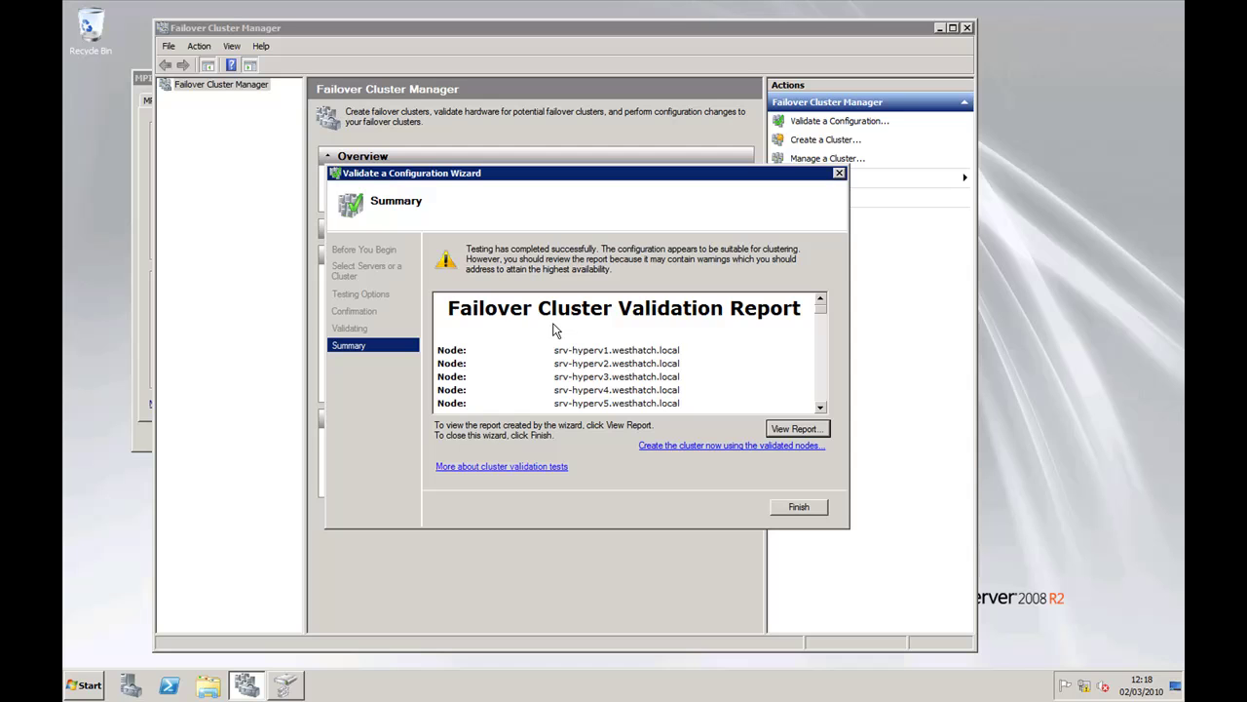
Step: Review the Validate Microsoft MPIO-based disks details in the validation report's Storage category, close the report and finish the validation wizard
click(797, 429)
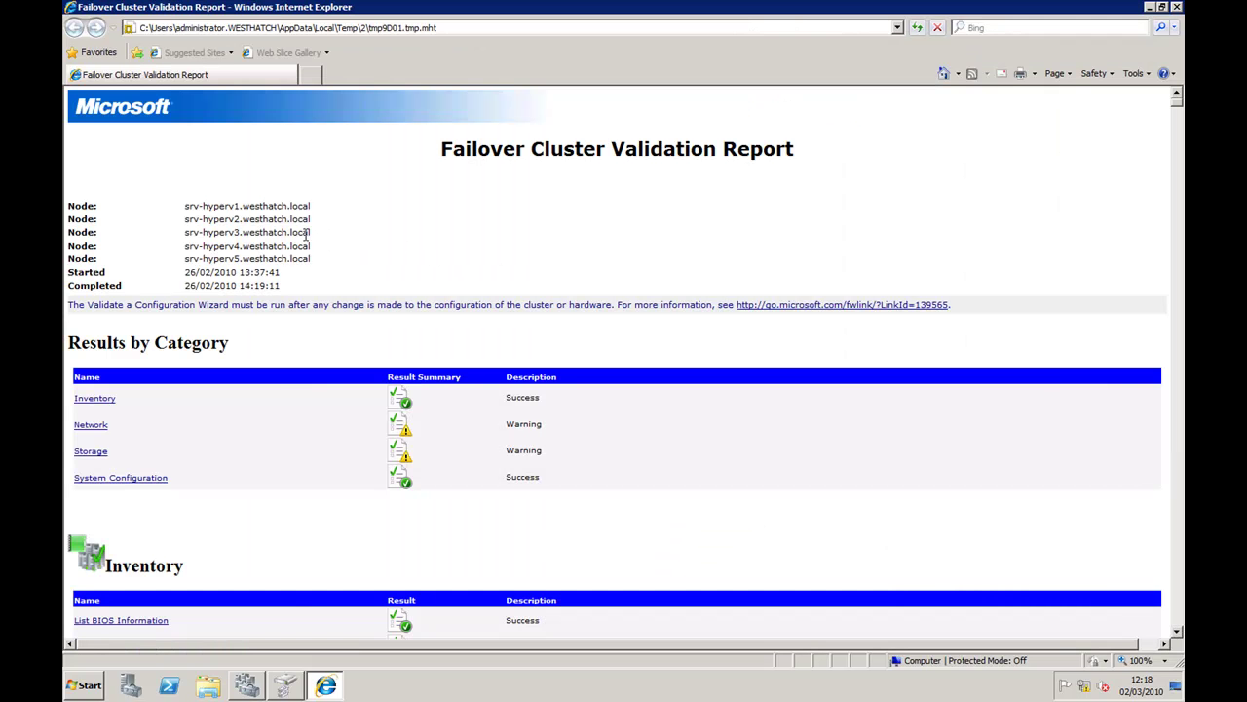
click(92, 452)
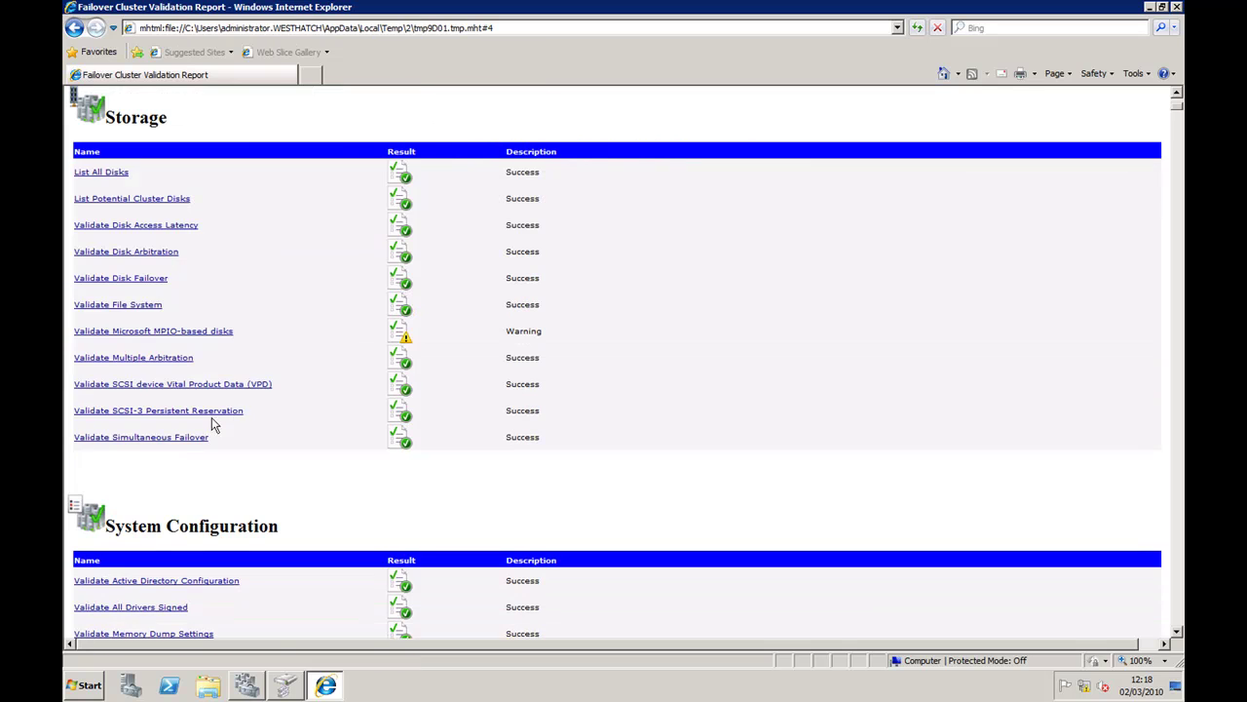
click(149, 332)
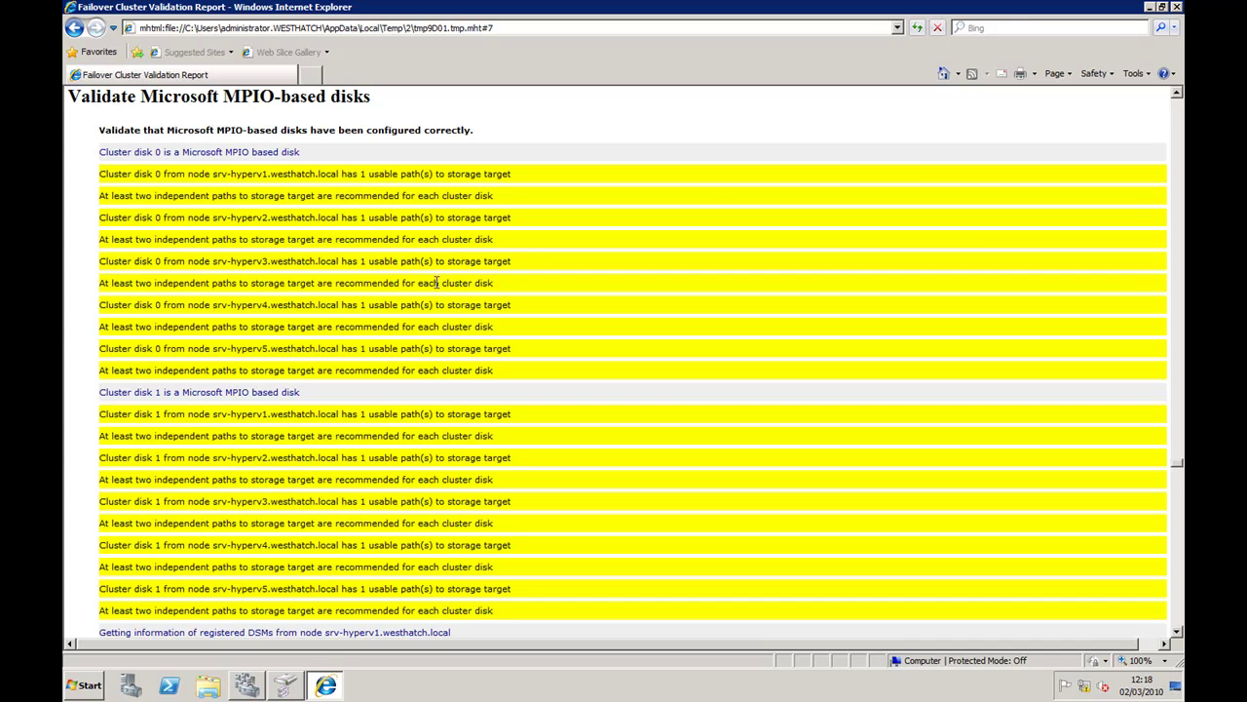
click(1176, 8)
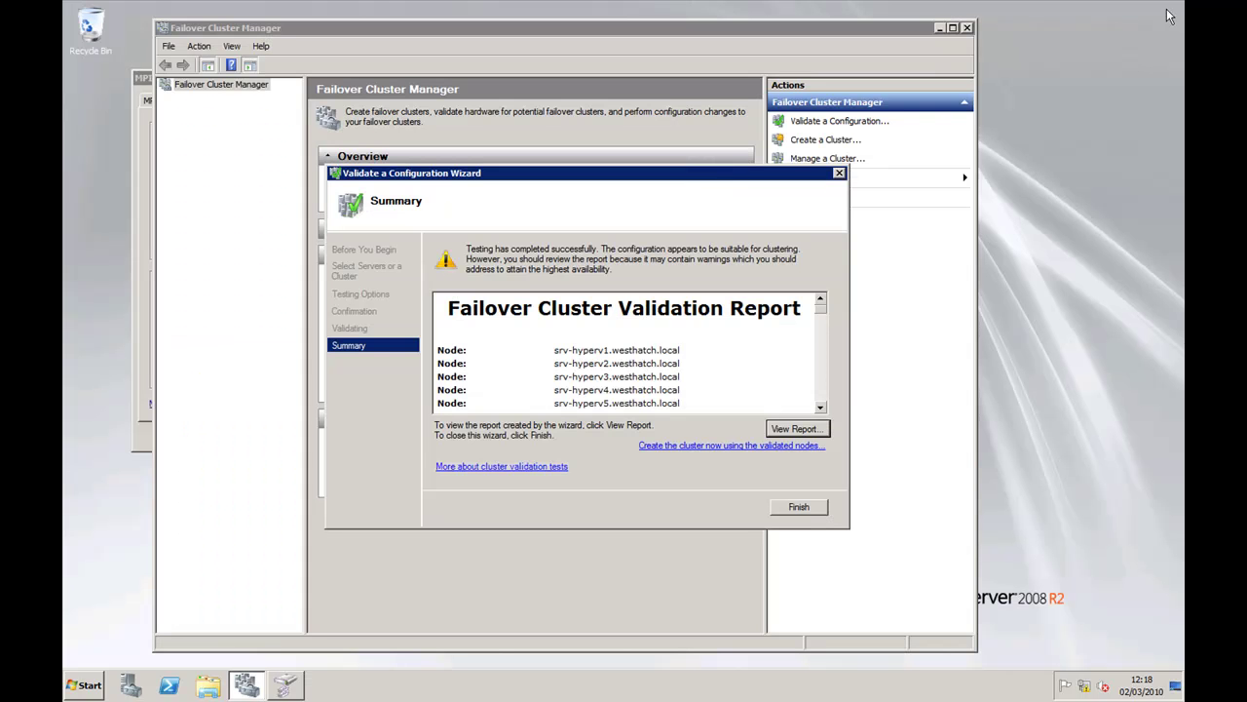
click(812, 513)
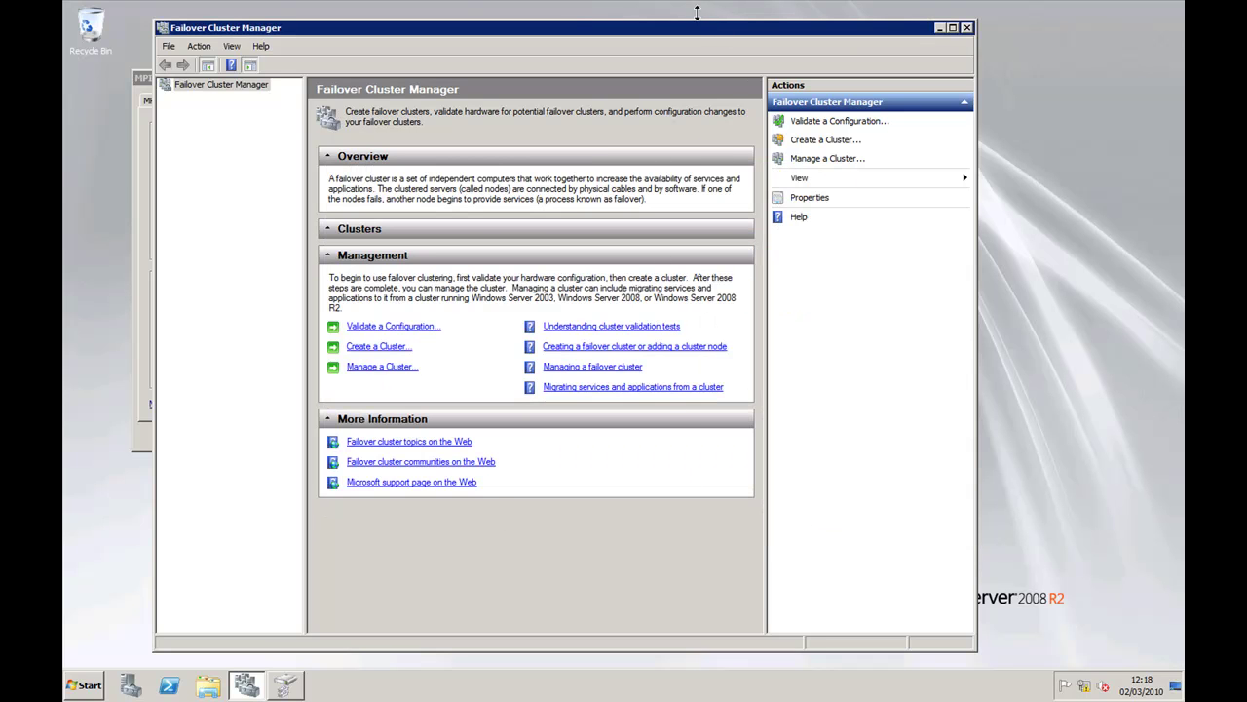
drag(696, 33, 709, 30)
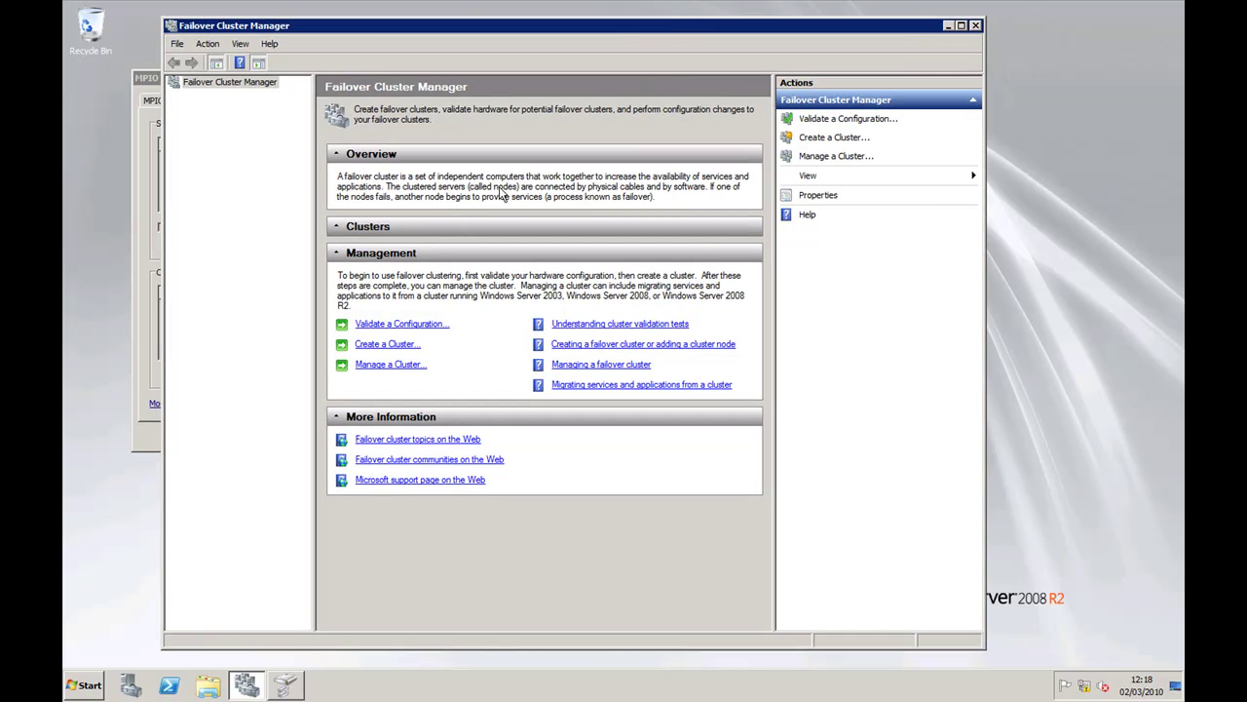
Step: Start creating a cluster and add servers SRV-HYPERV1 through SRV-HYPERV5, found by searching for srv-hy
click(394, 345)
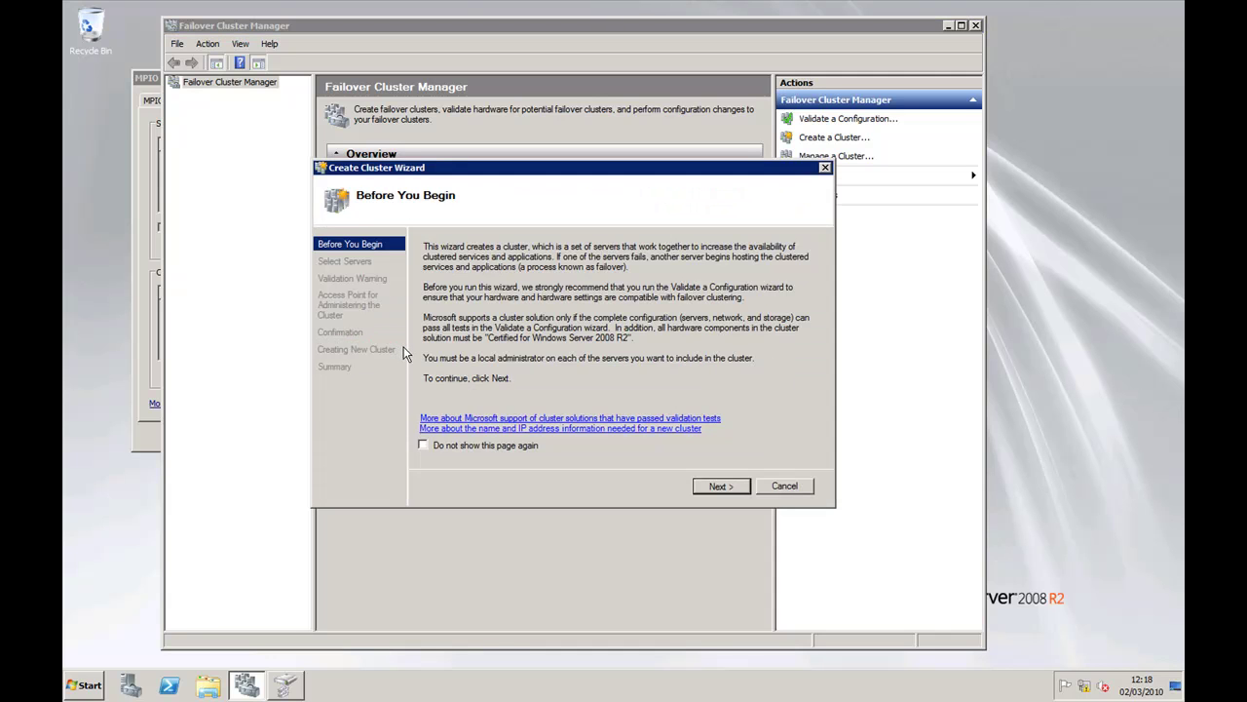
click(721, 487)
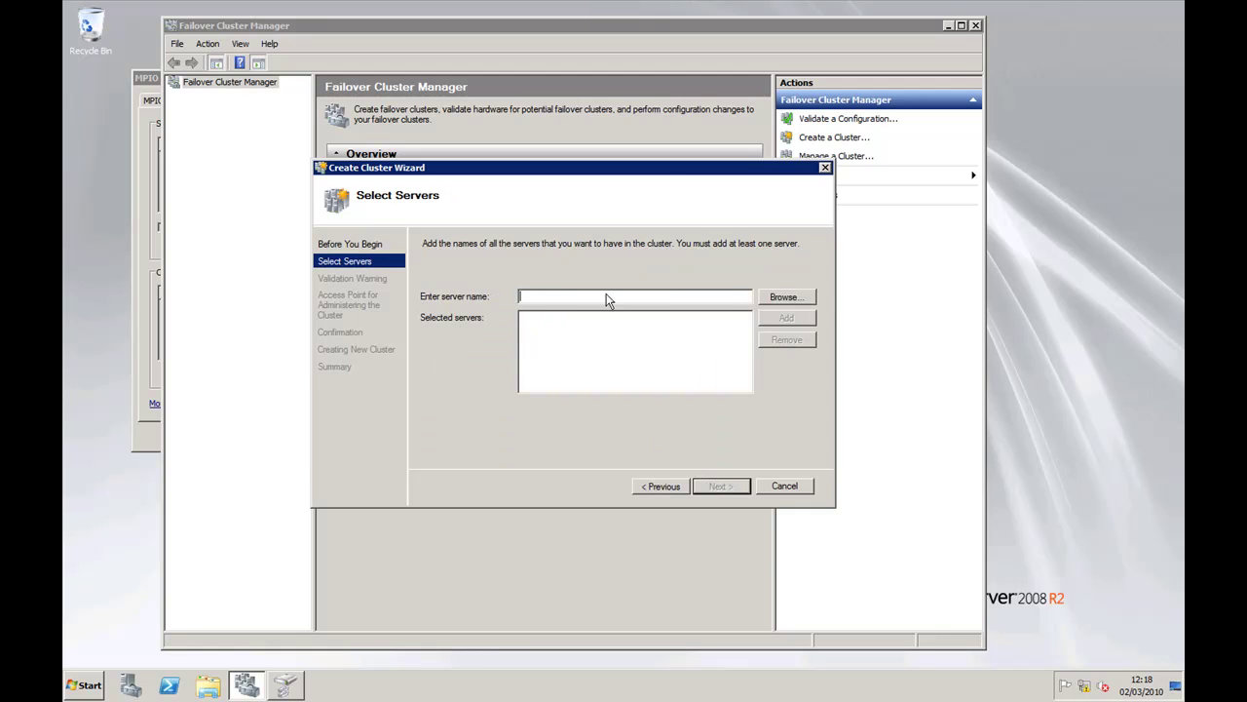
click(785, 297)
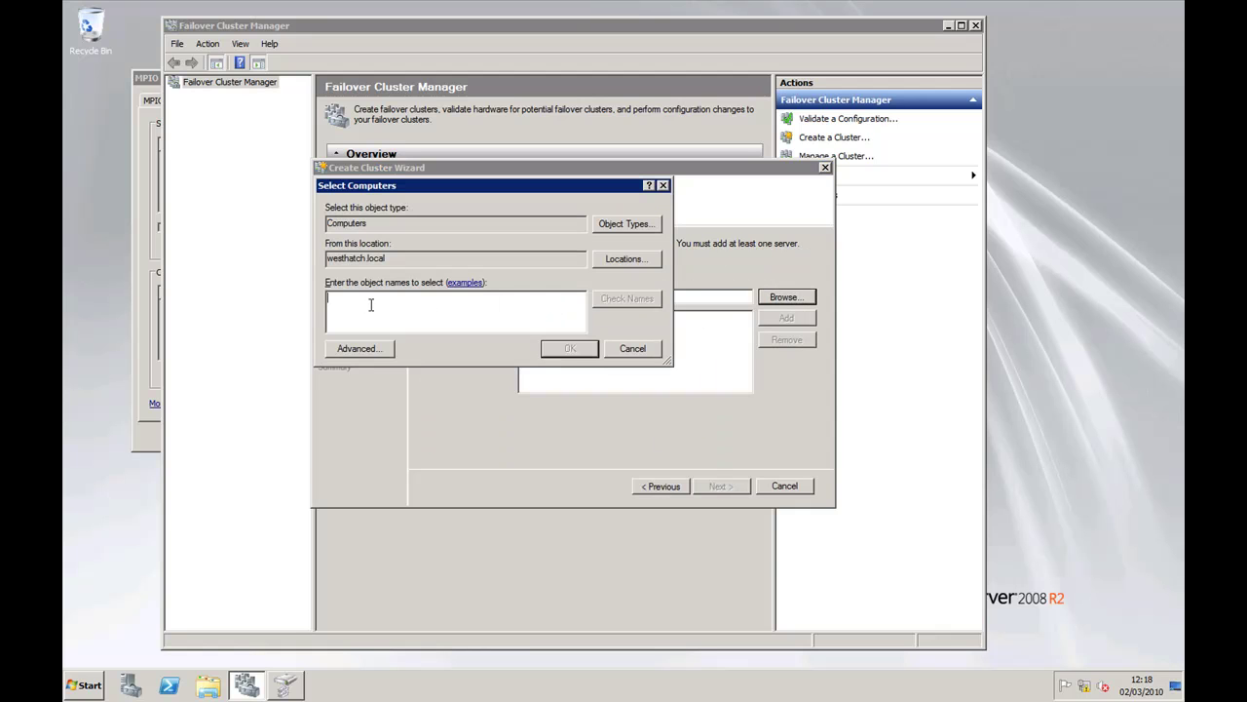
text(srv-hy)
click(624, 300)
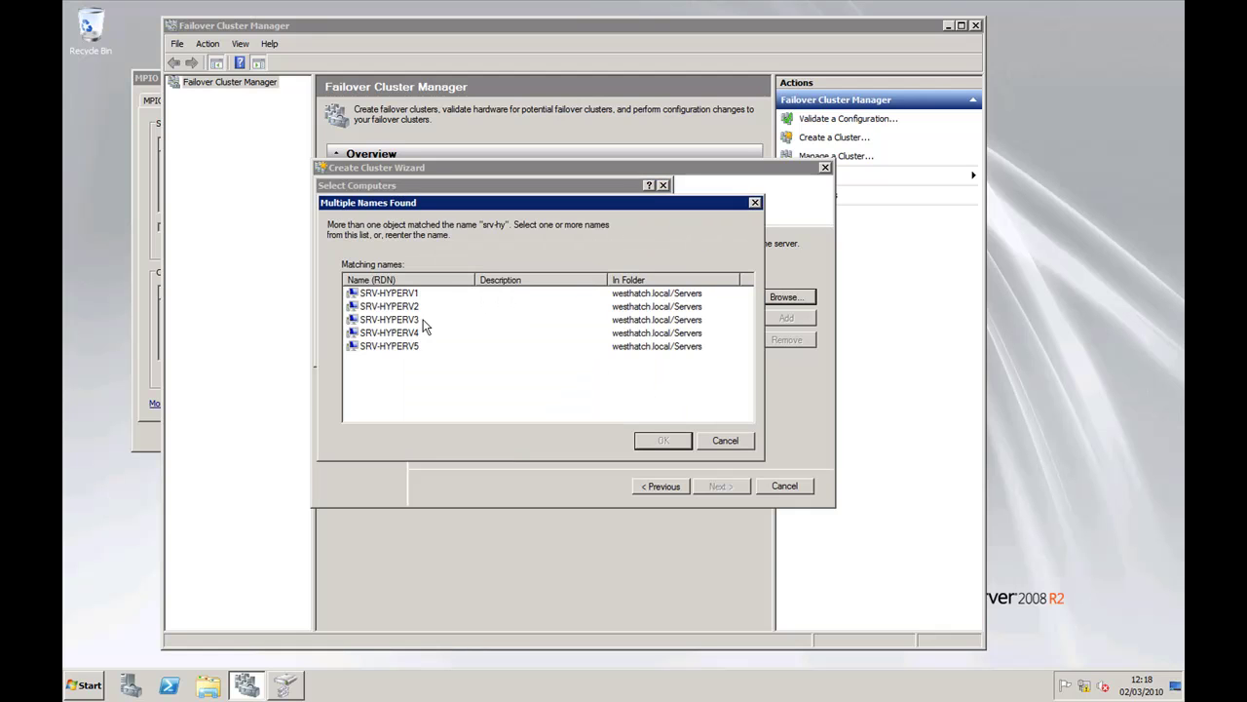
drag(418, 376, 375, 302)
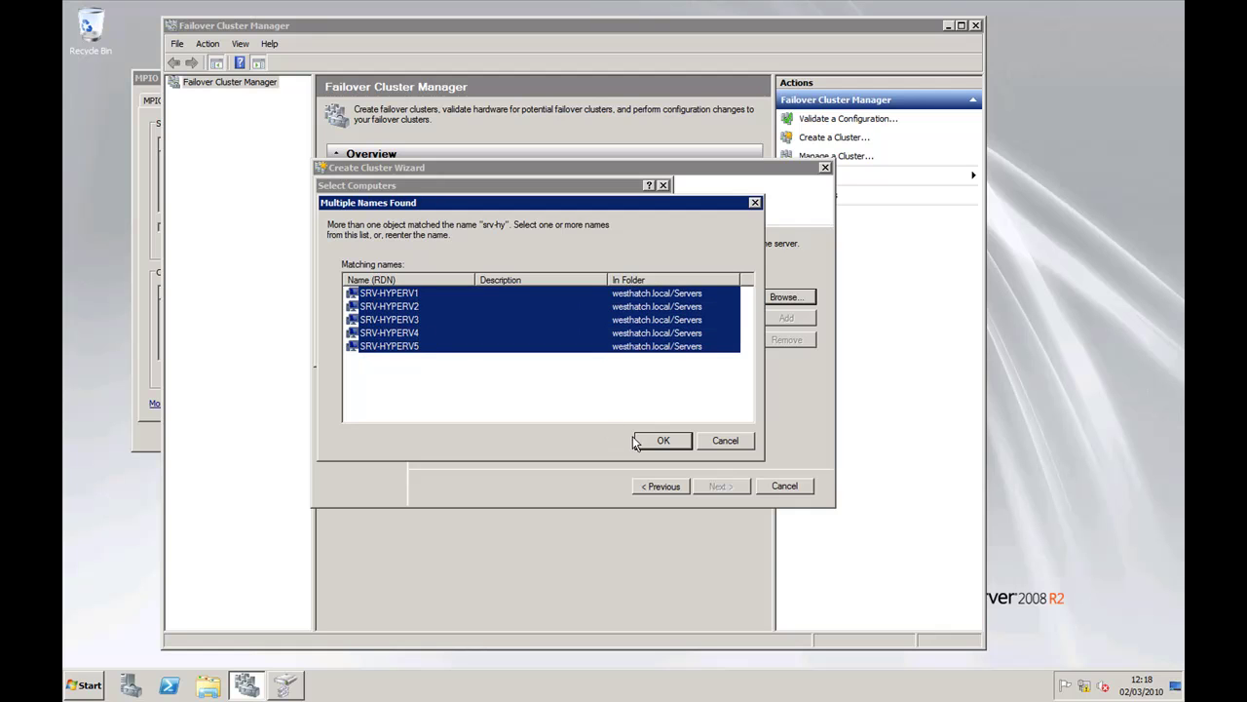
click(658, 441)
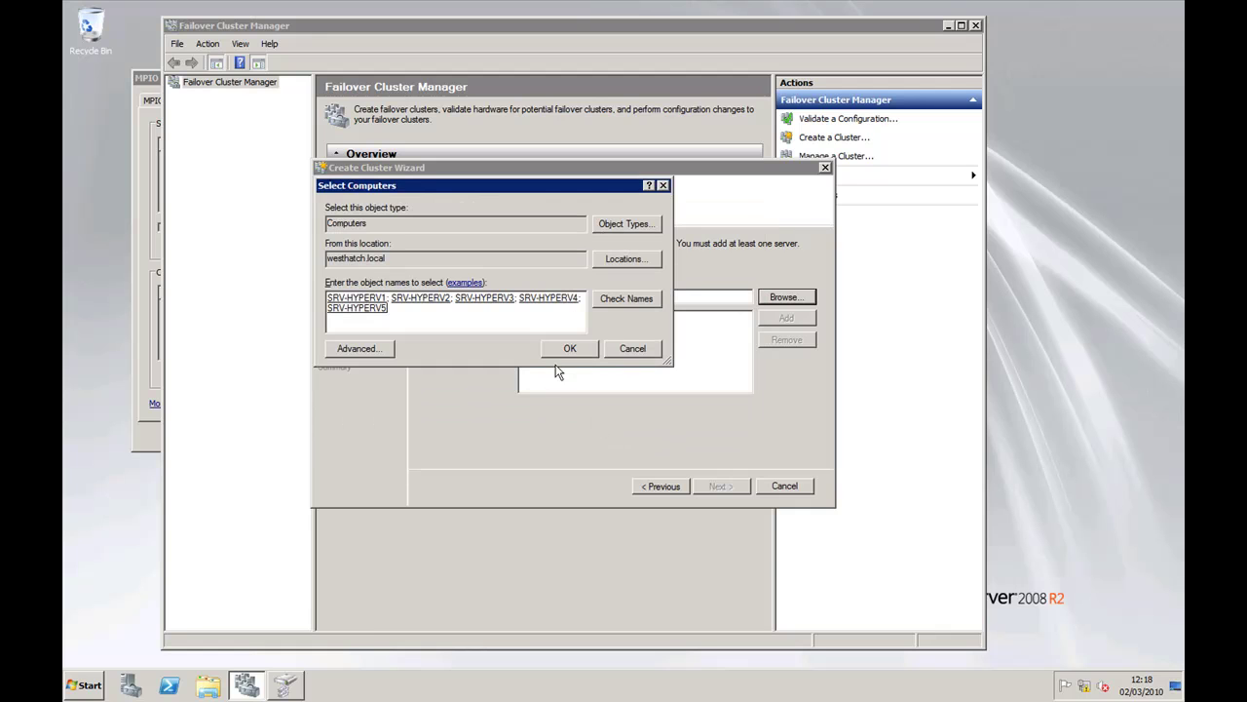
click(567, 349)
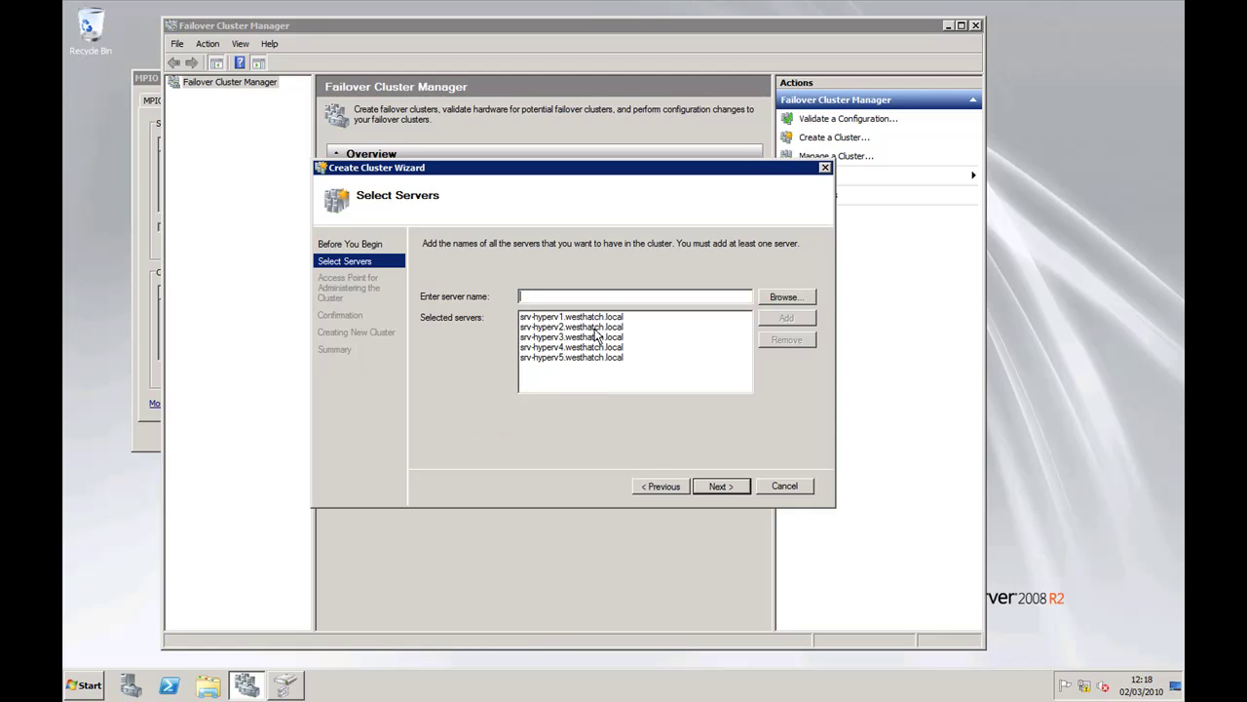
click(738, 487)
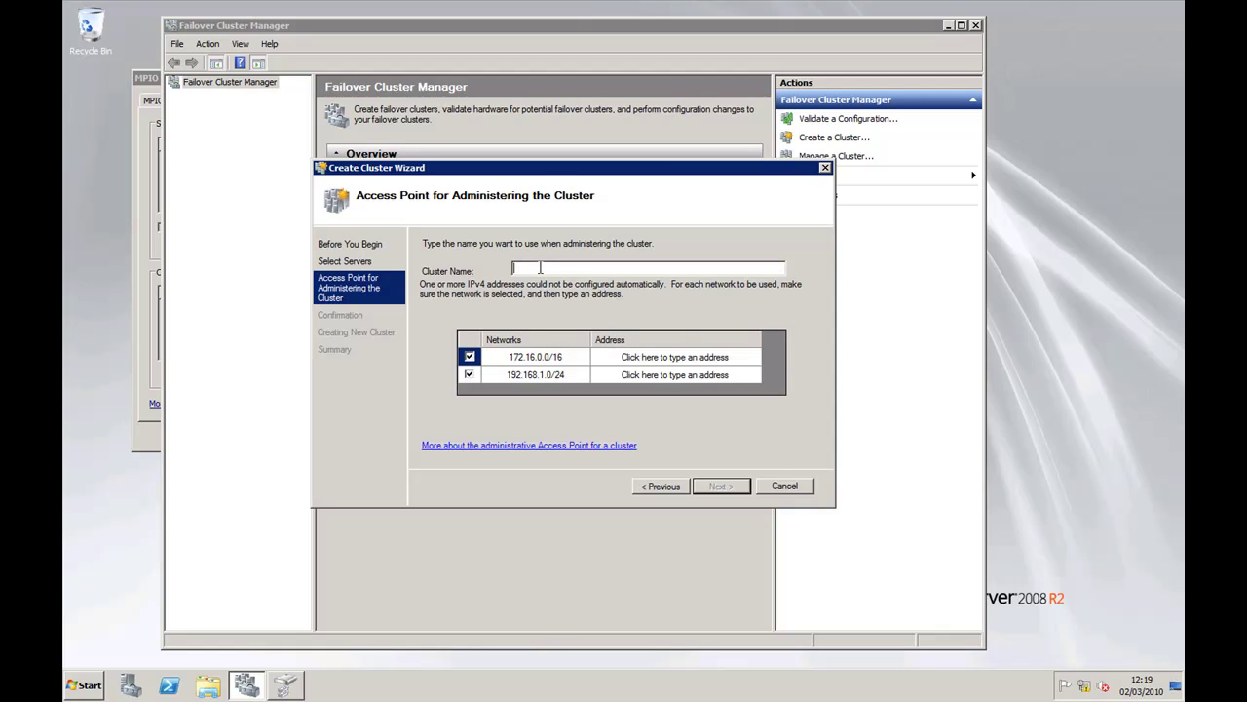
Step: Name the cluster HYPERCLUSTER and exclude the 192.168.1.0/24 network from its administrative access point
text(N)
text(HY)
text(PERCLUSTER)
click(470, 376)
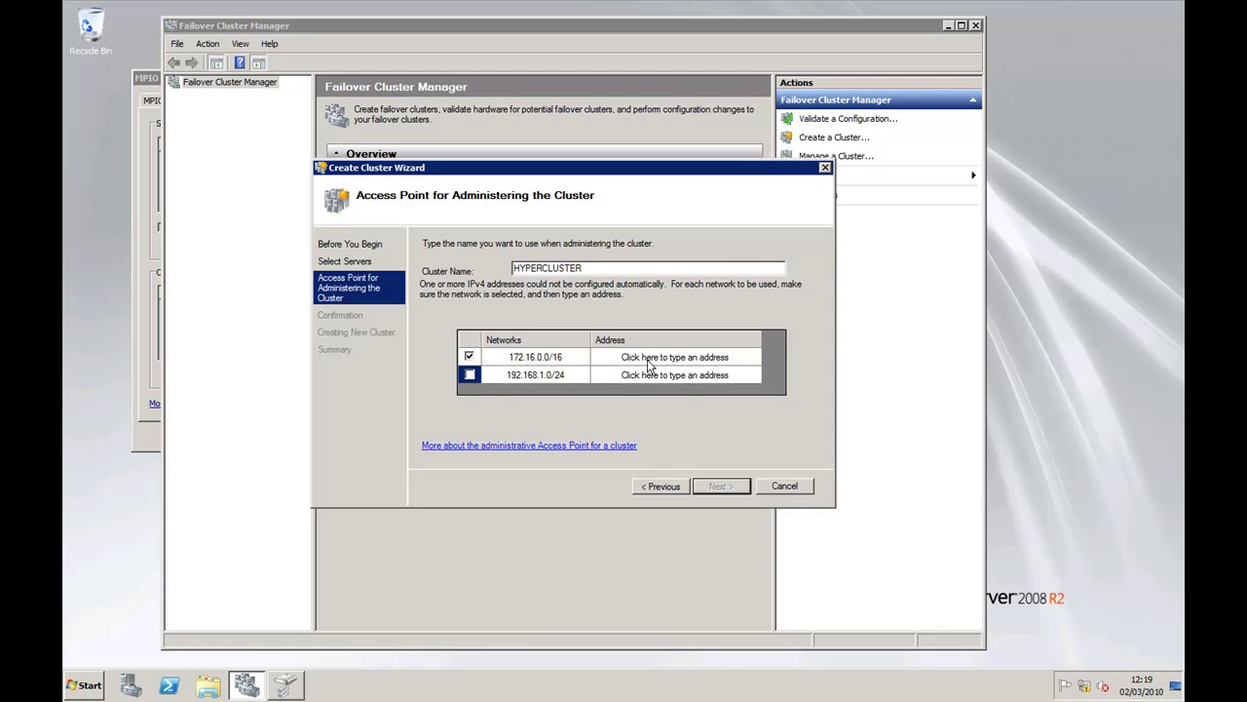
Step: Assign the cluster address 172.16.1.49 on the 172.16.0.0/16 network, then create the cluster and finish the wizard
click(656, 358)
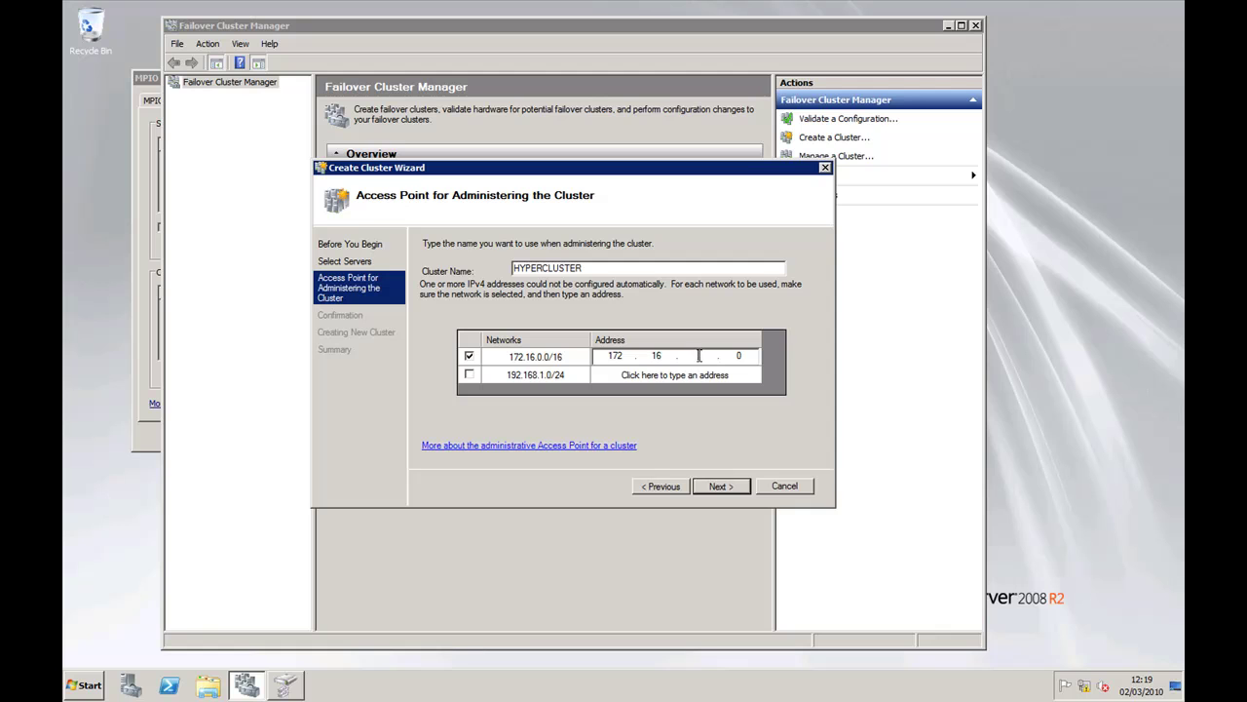
click(745, 356)
text(49)
click(721, 486)
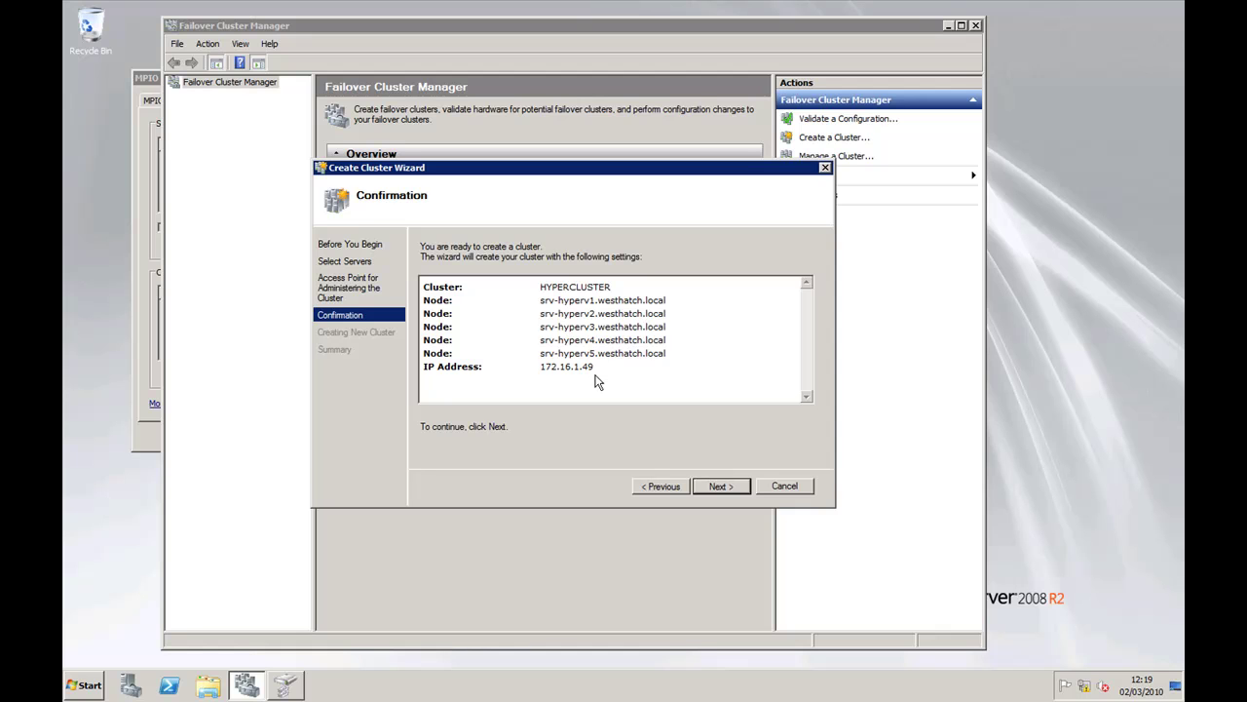
click(718, 486)
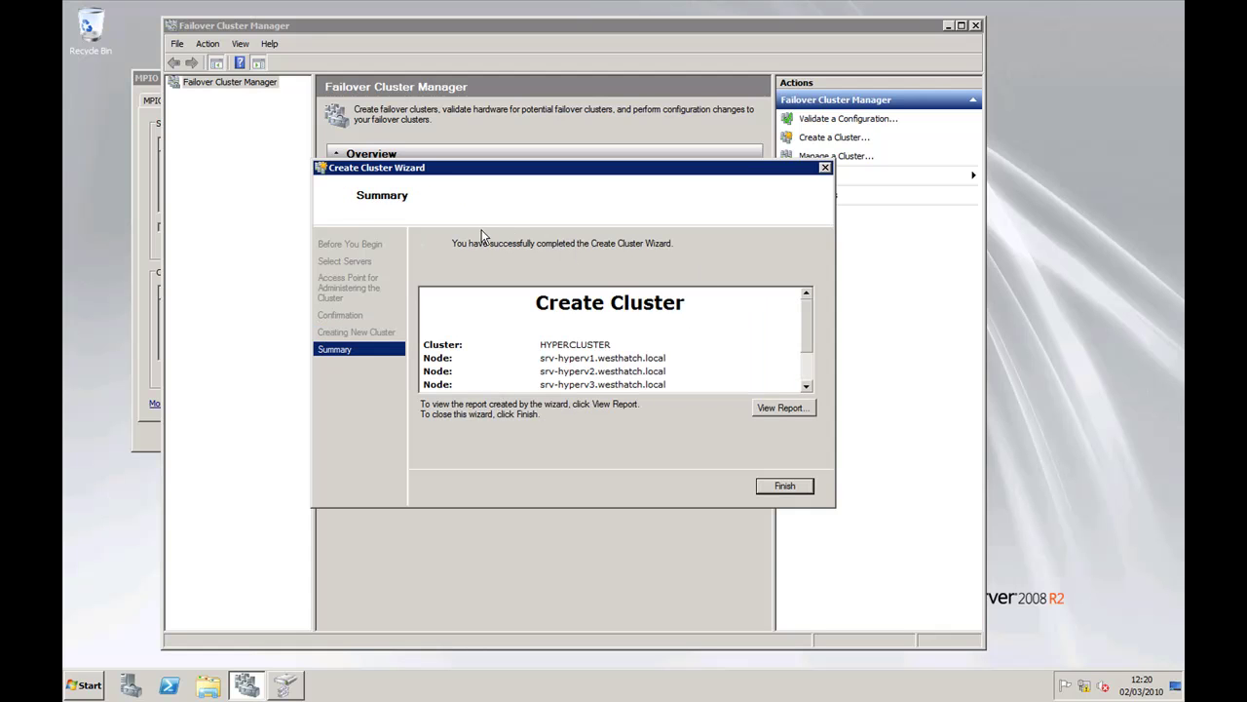
click(784, 485)
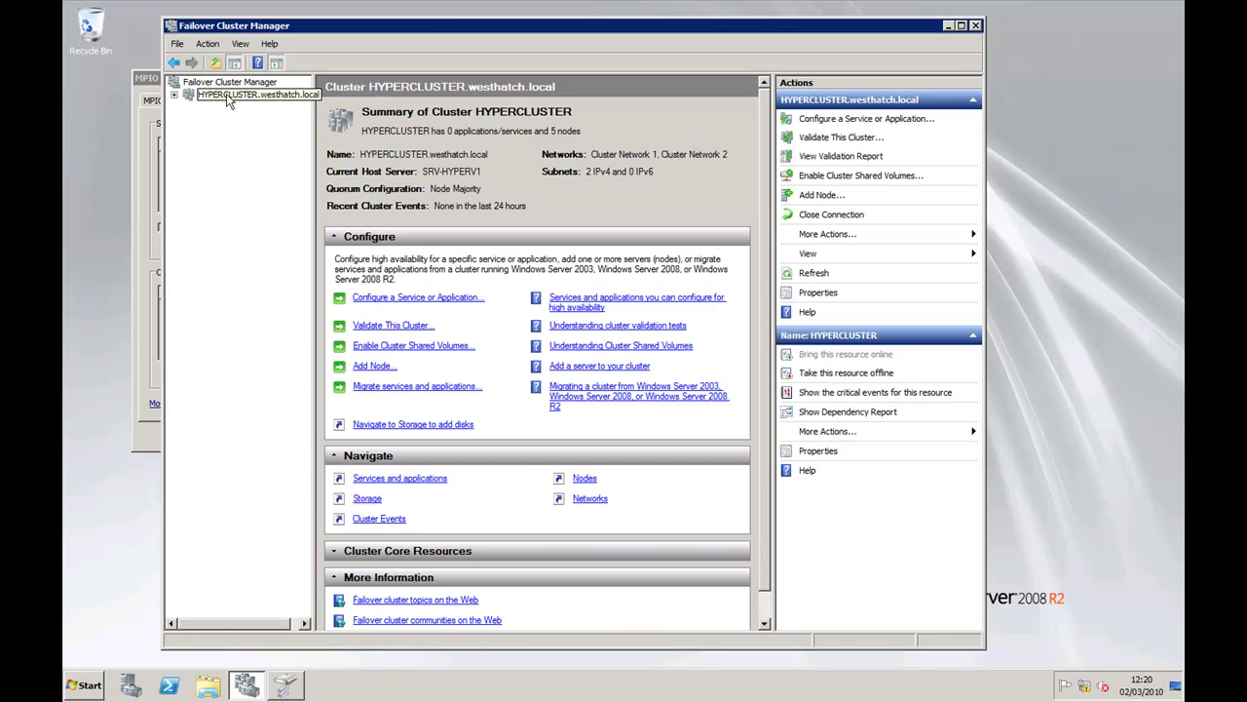
Step: Examine the new cluster's nodes, both cluster networks, the volumes on both storage disks, and its services and applications
click(174, 96)
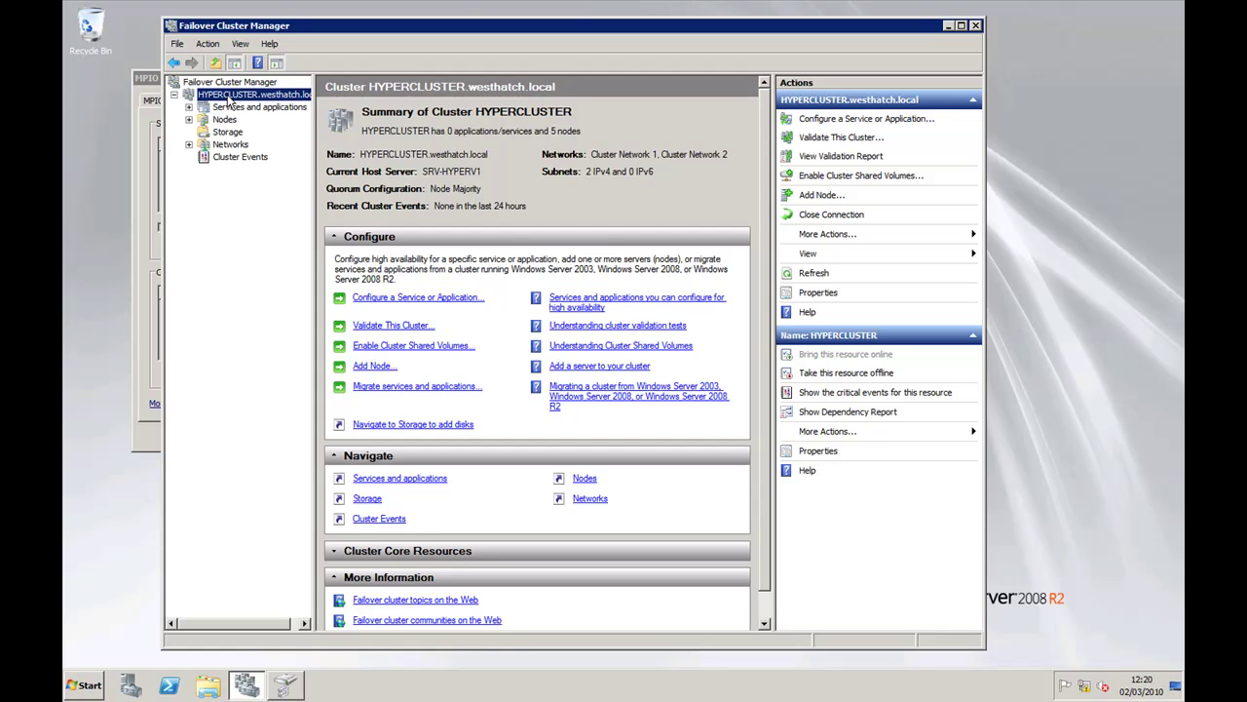
click(189, 118)
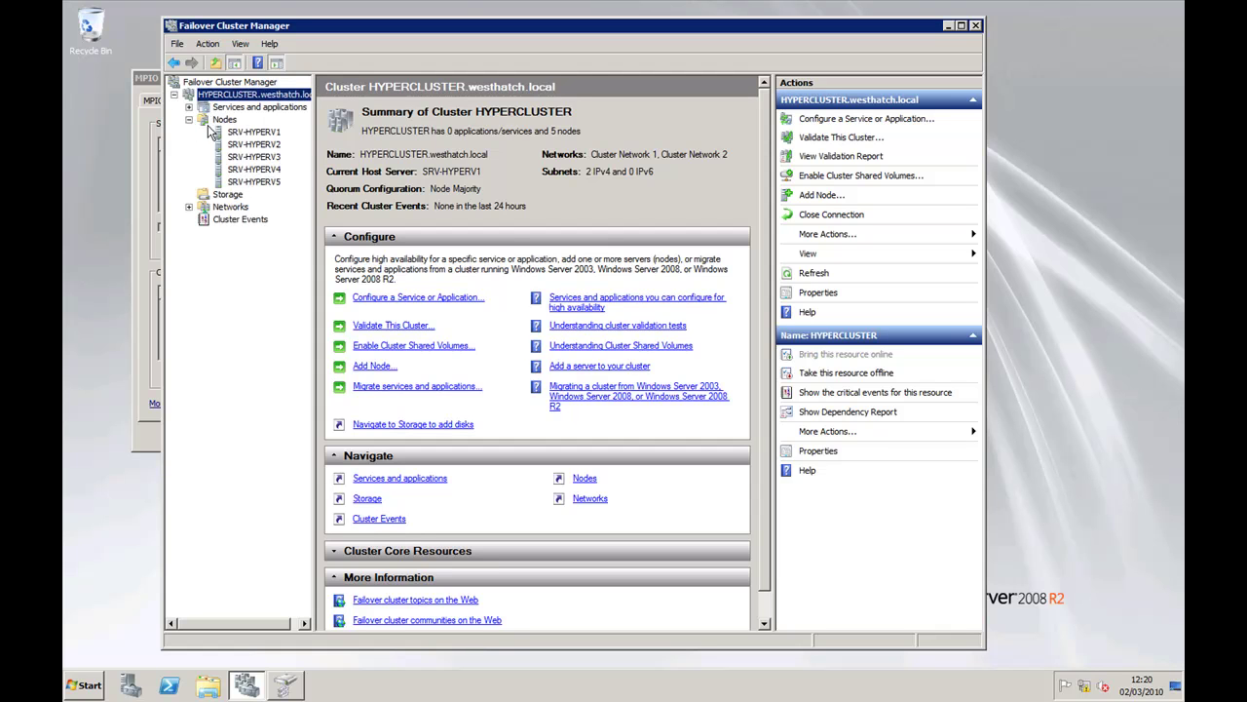
click(189, 207)
click(258, 220)
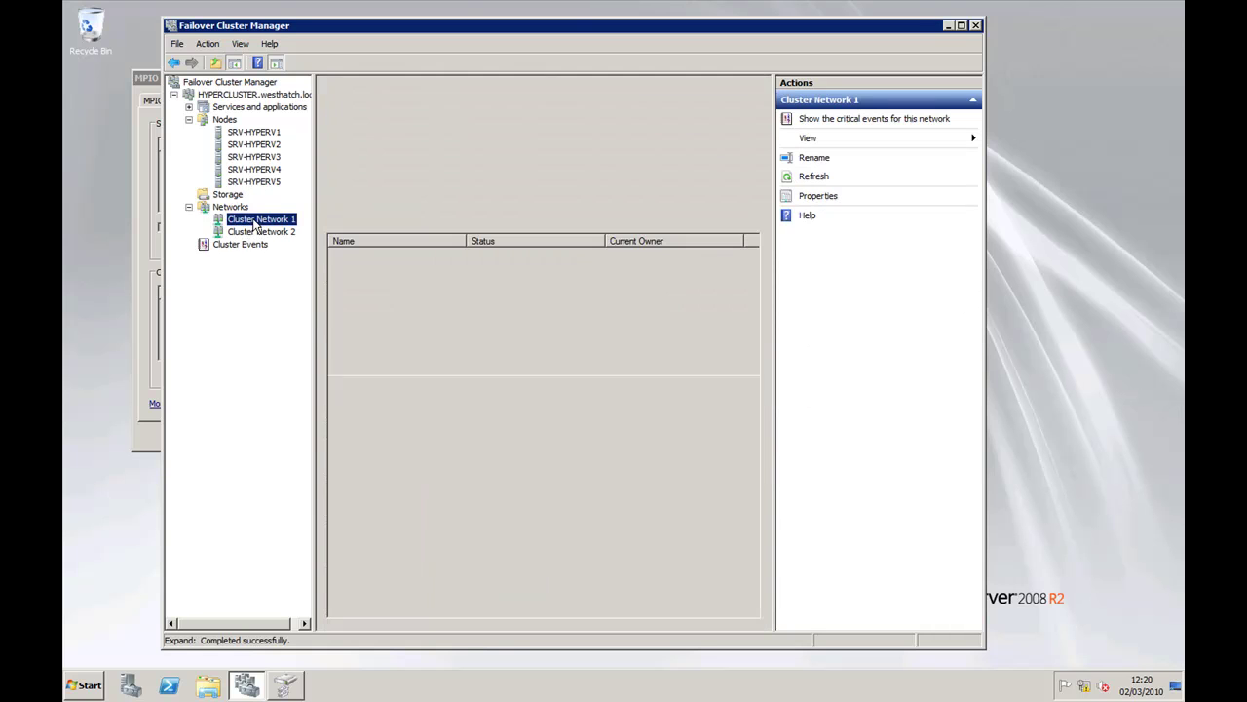
click(245, 232)
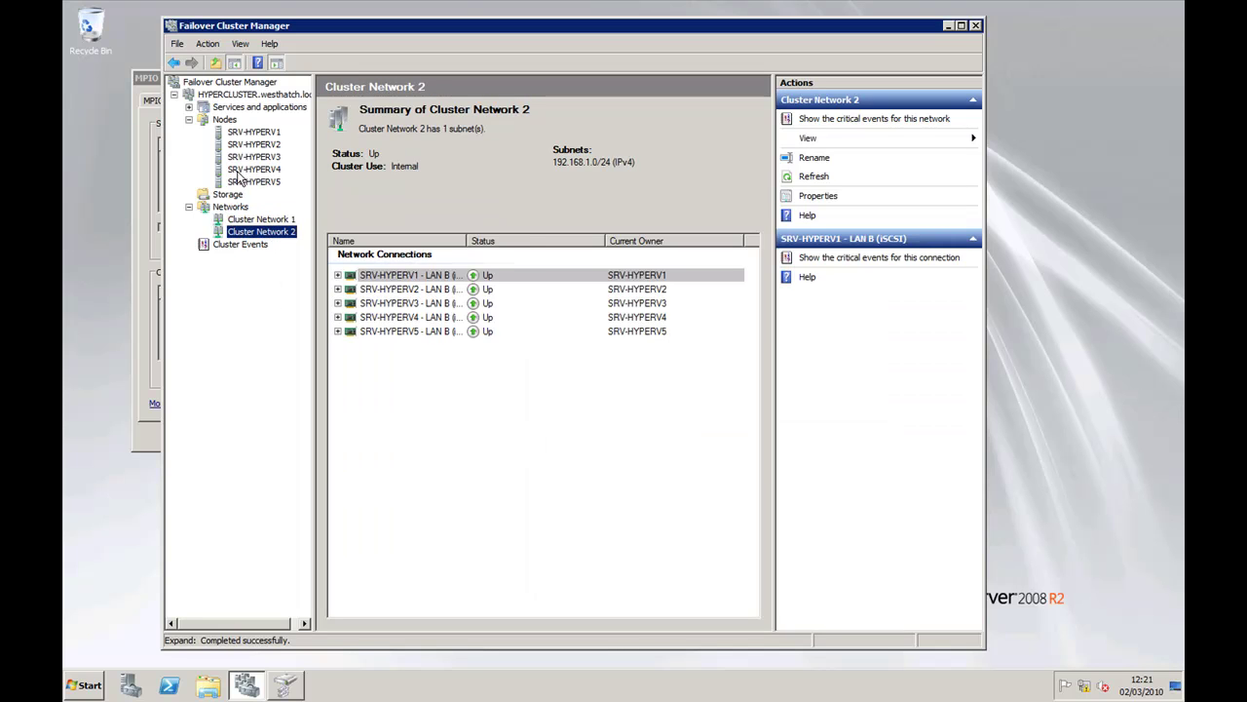
click(208, 194)
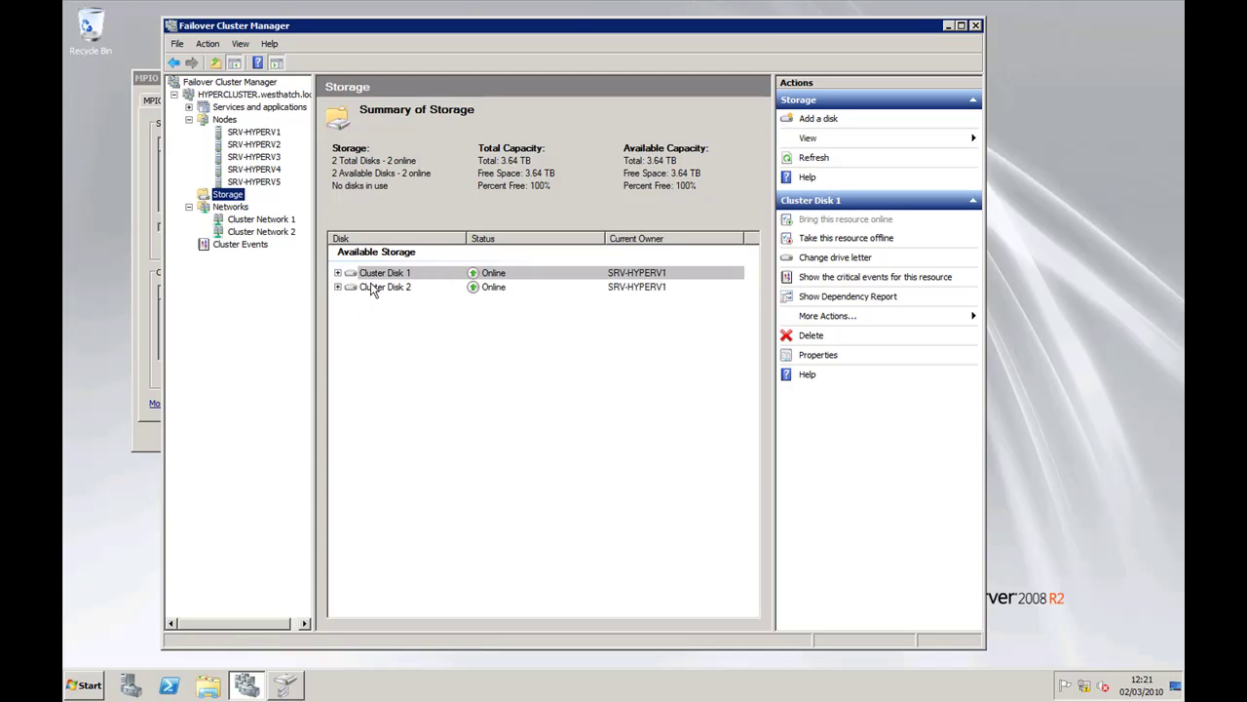
click(337, 287)
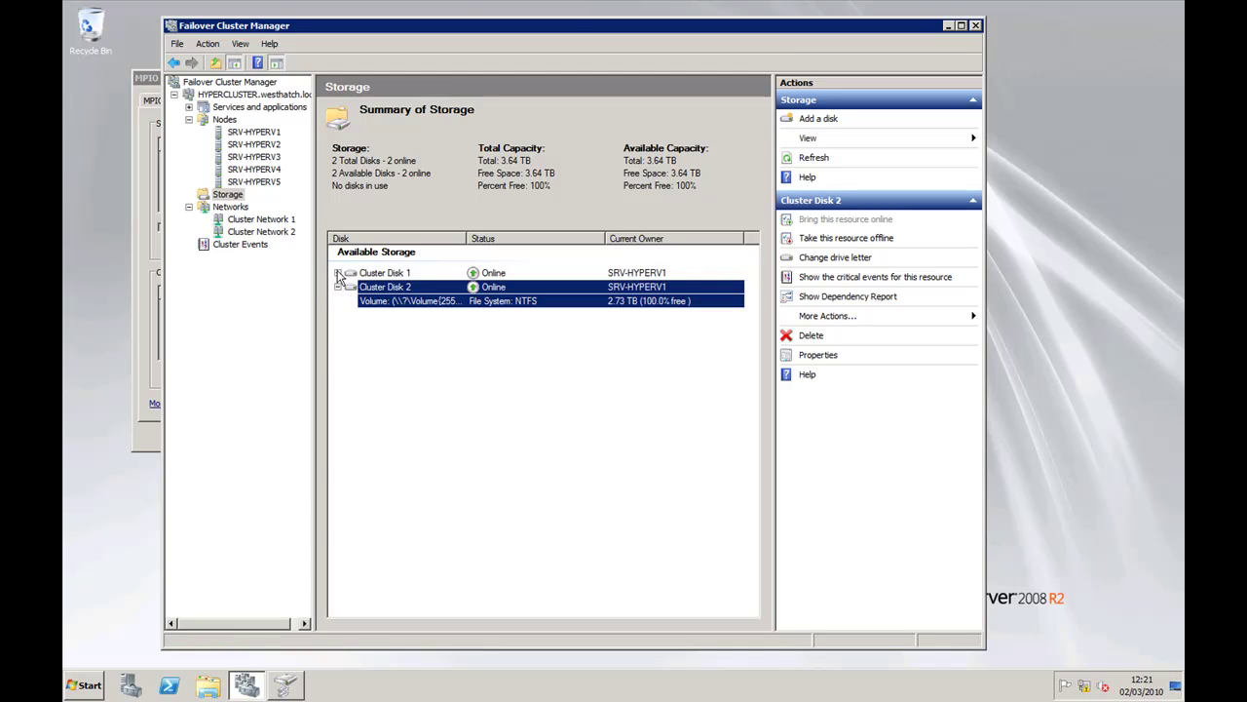
click(337, 273)
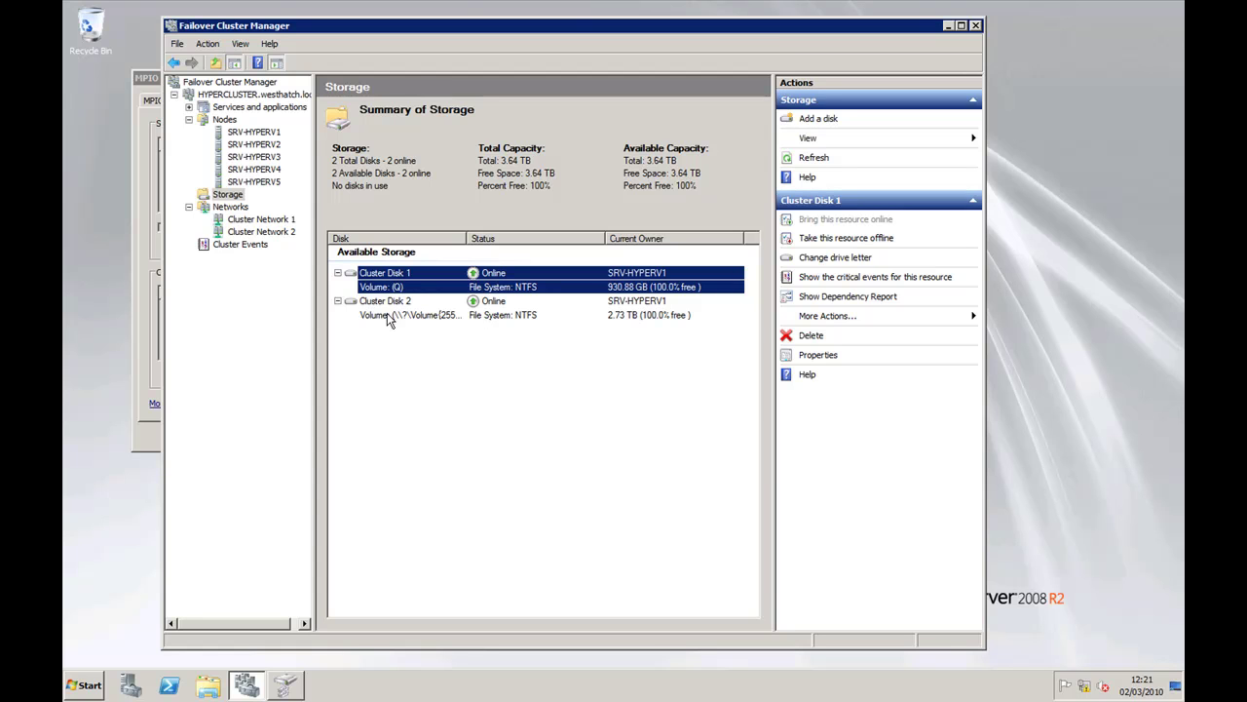
click(238, 107)
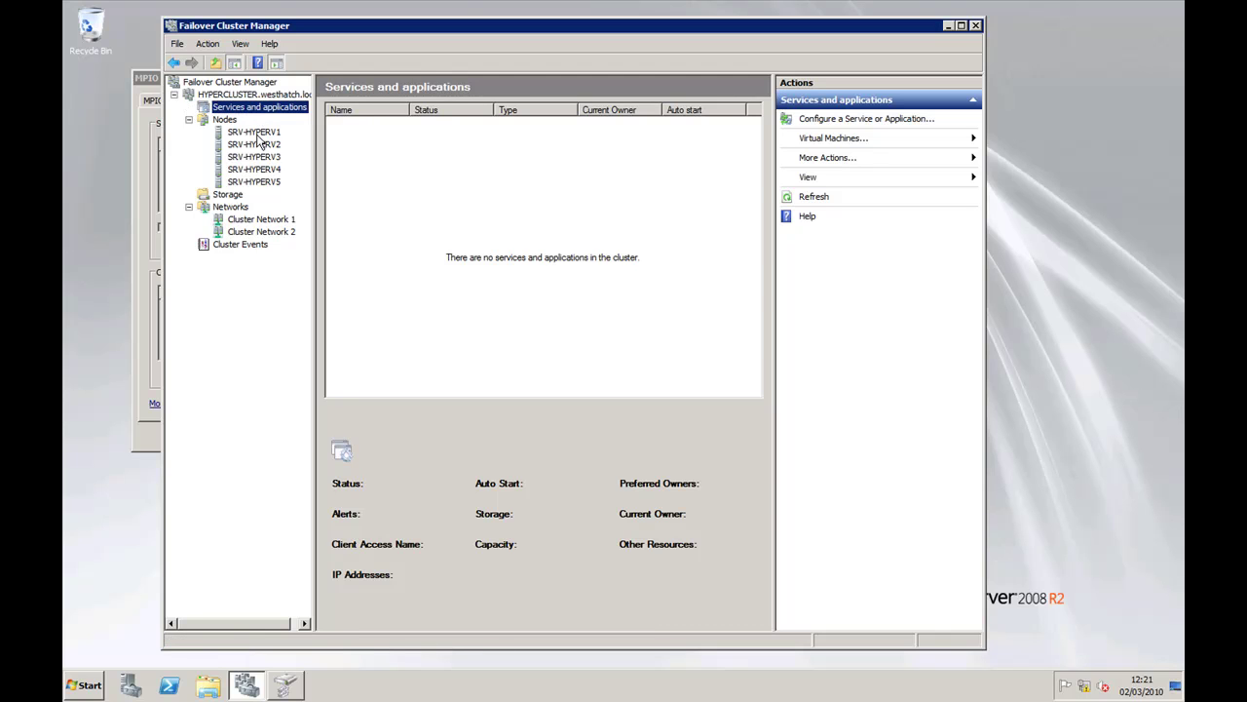
click(228, 195)
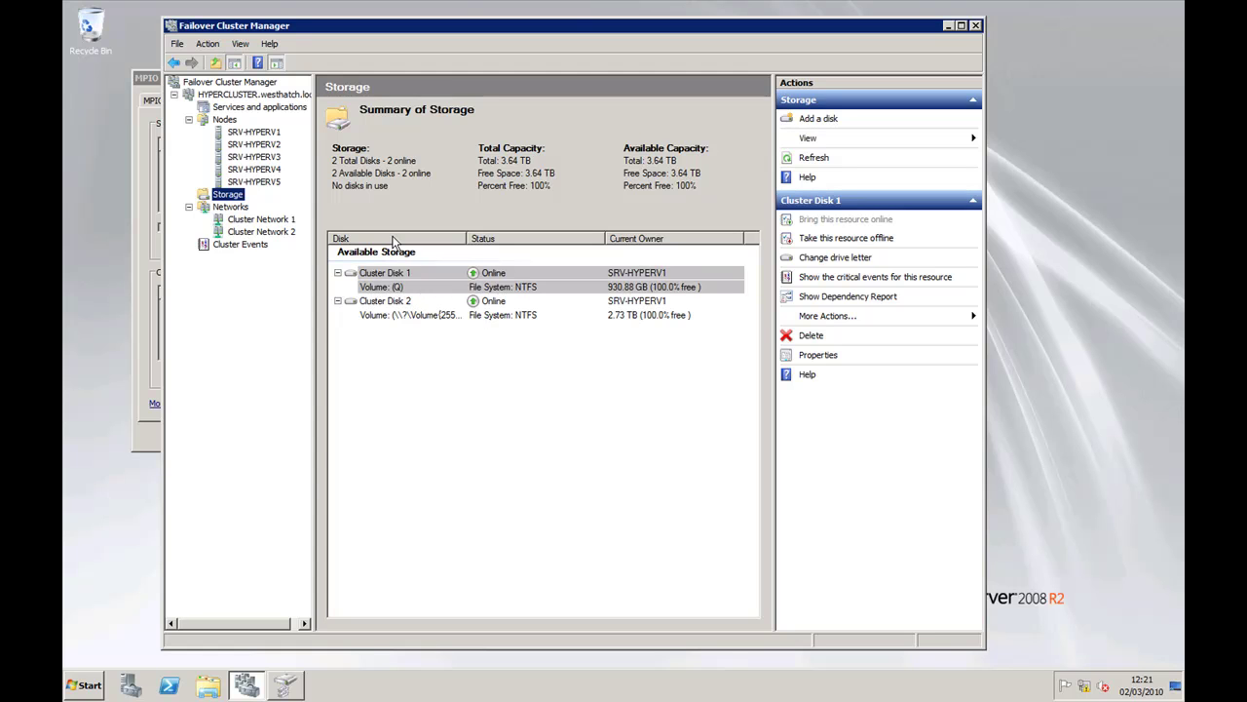
Step: Start configuring the quorum settings of HYPERCLUSTER and choose the Node and Disk Majority configuration
click(232, 93)
right_click(232, 93)
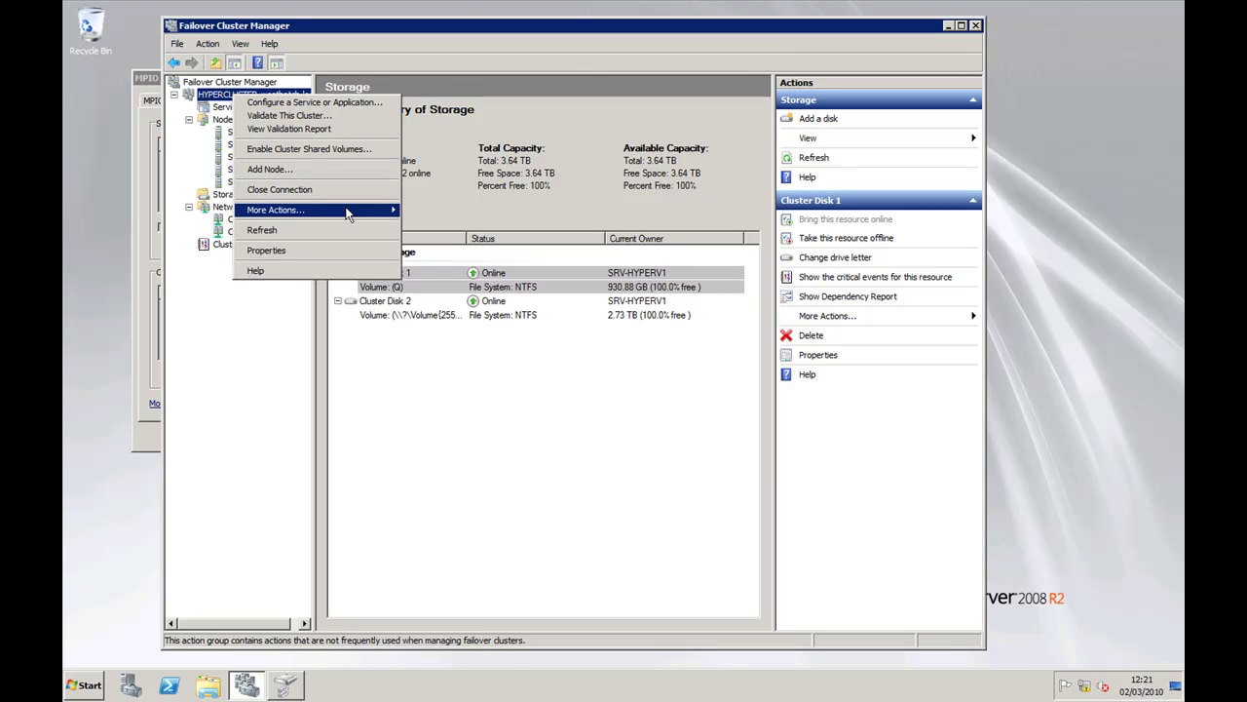
mouse_move(348, 213)
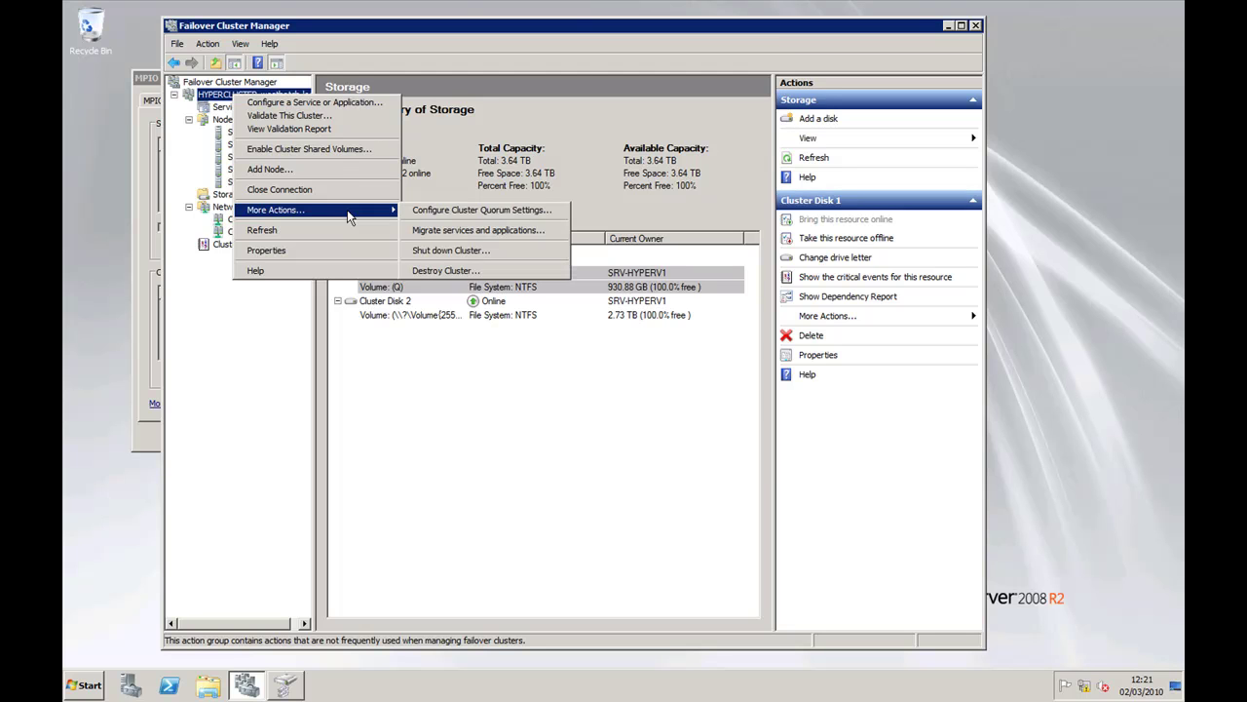
click(450, 216)
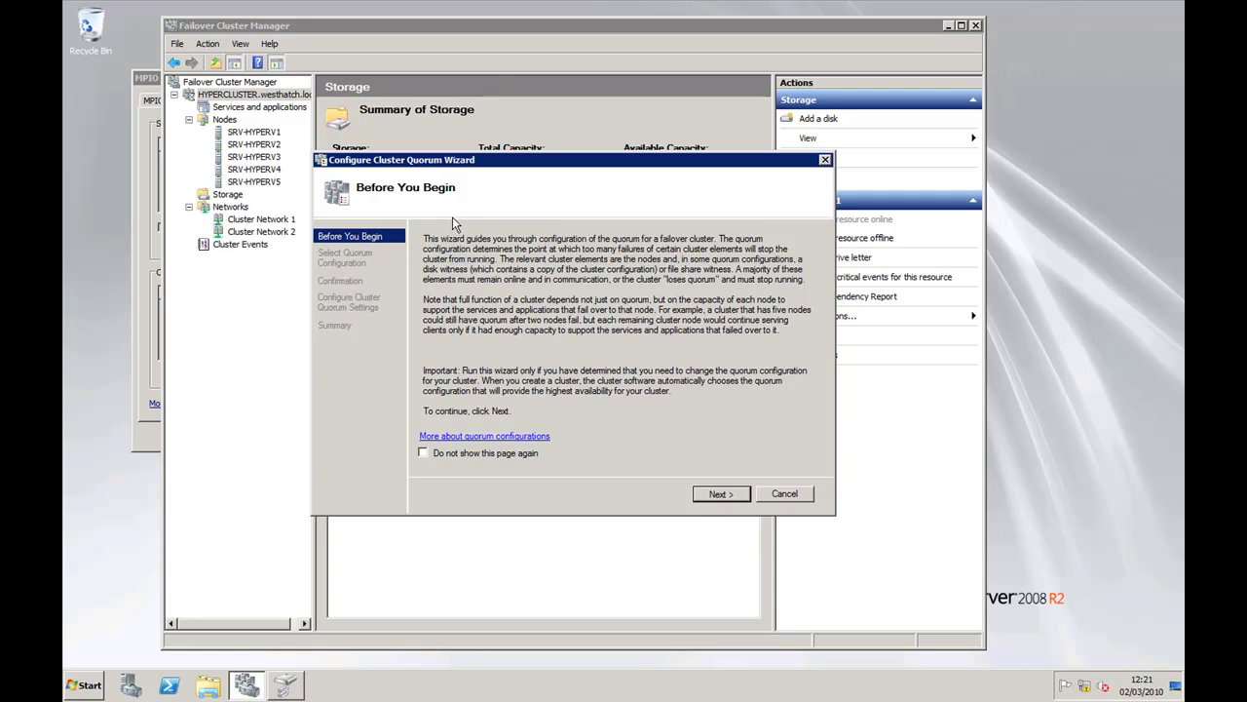
click(722, 495)
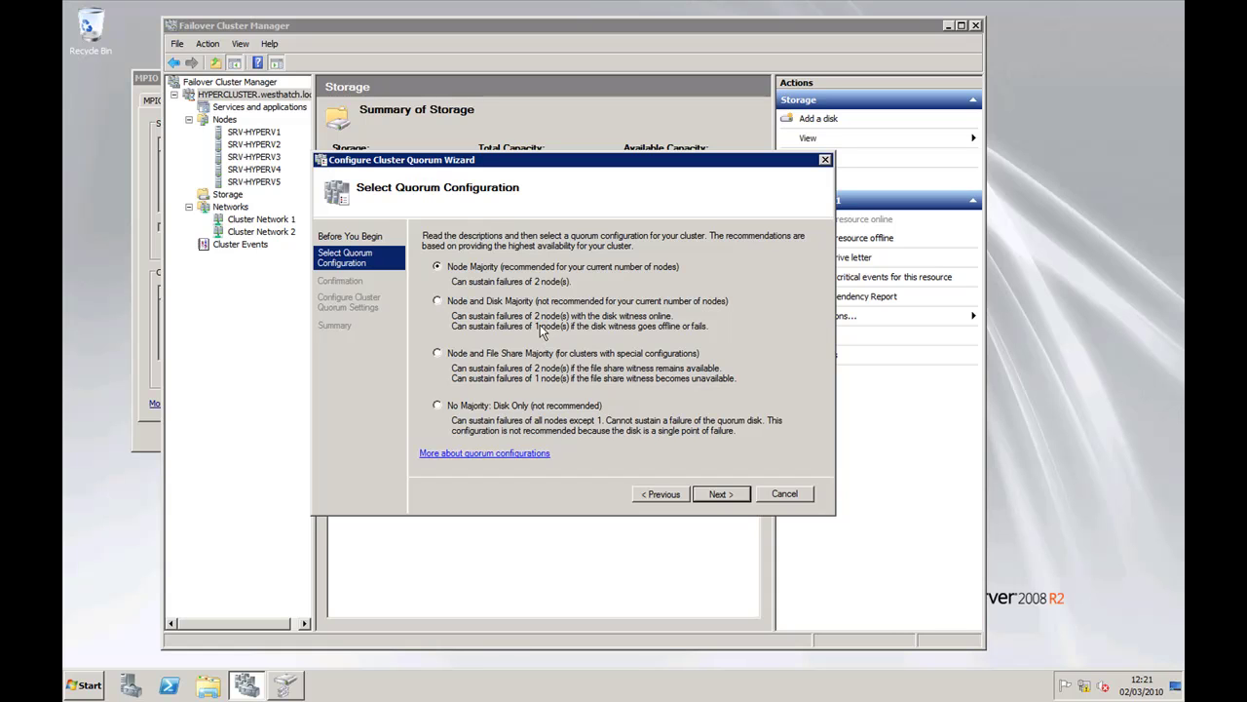
click(437, 301)
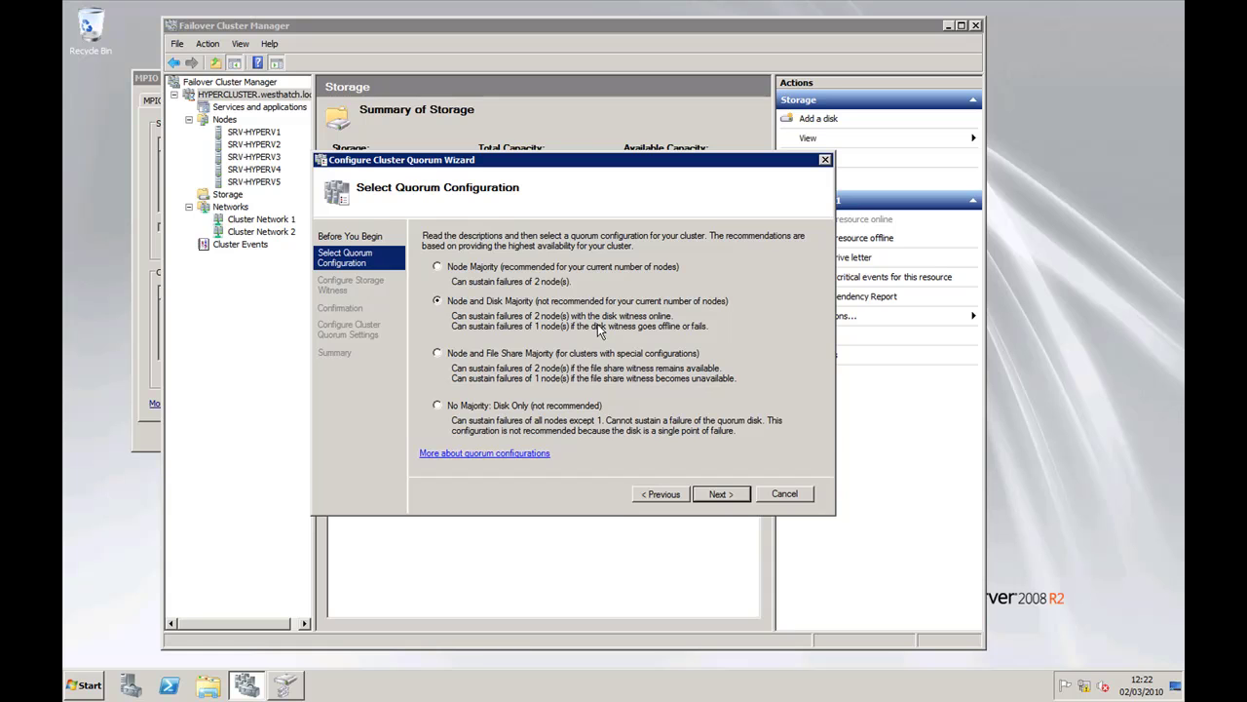
click(721, 494)
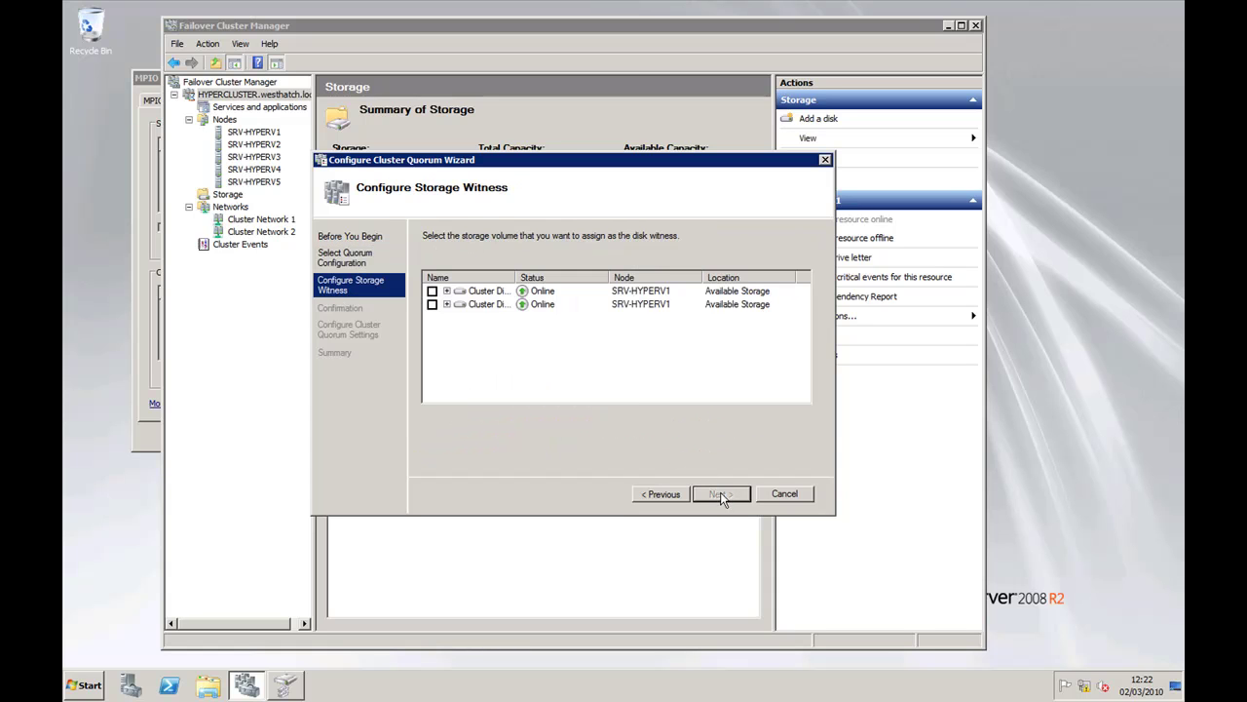
Step: Assign Cluster Disk 1, which holds volume Q, as the disk witness and apply the quorum configuration
click(448, 292)
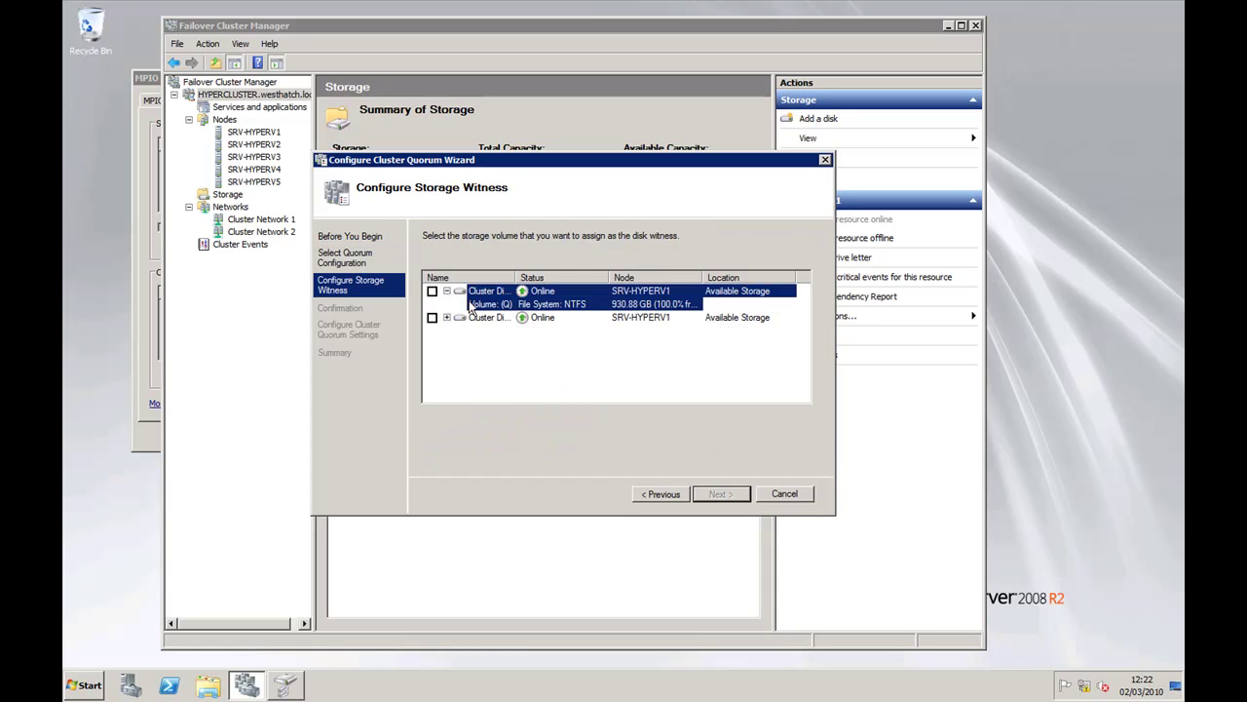
click(432, 291)
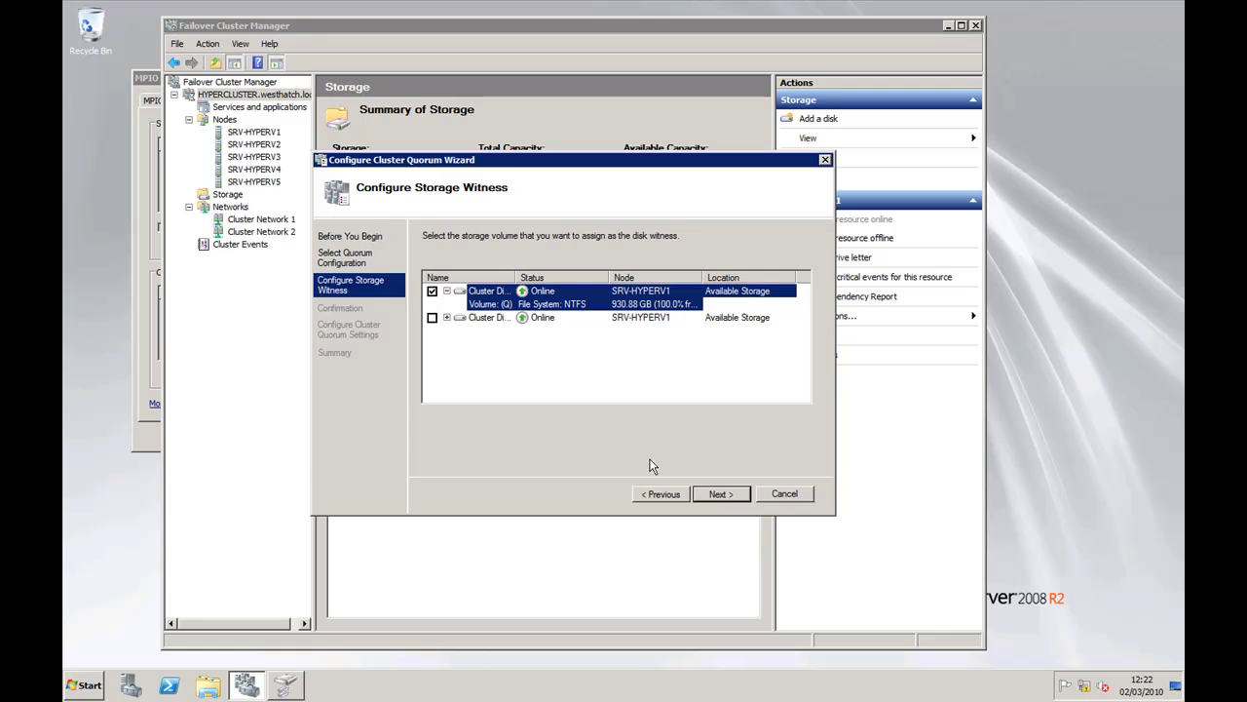
click(719, 495)
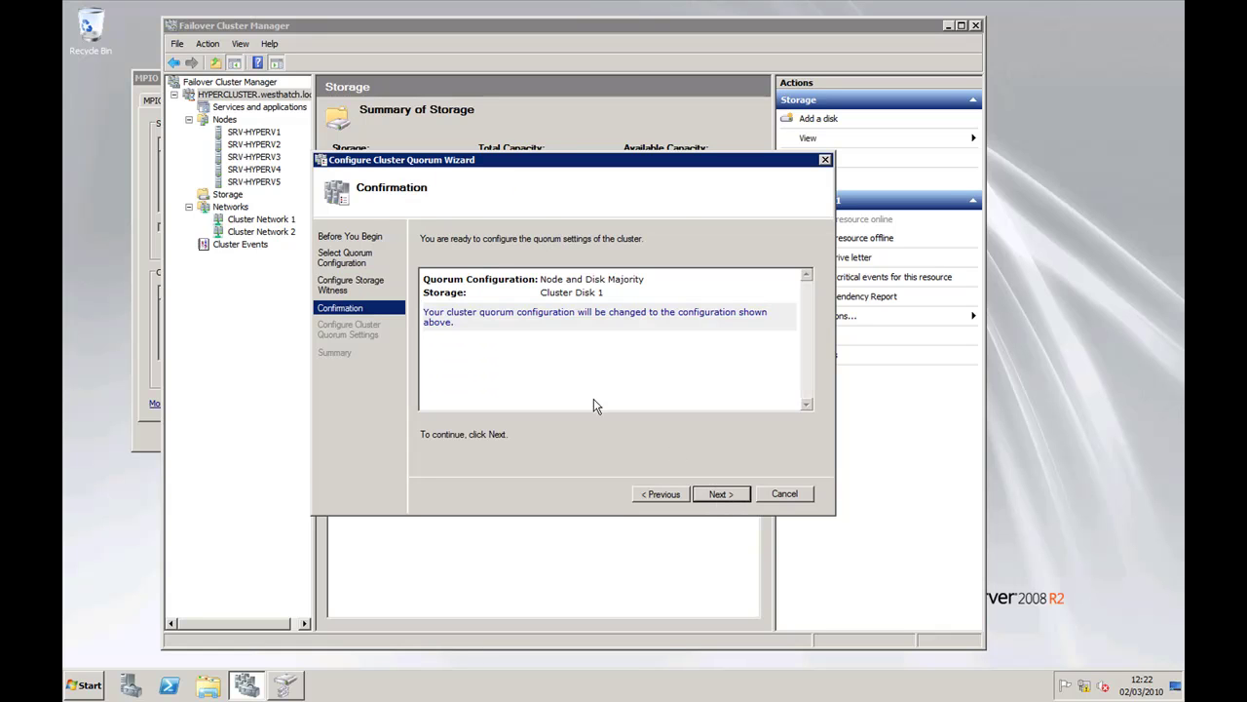
click(719, 495)
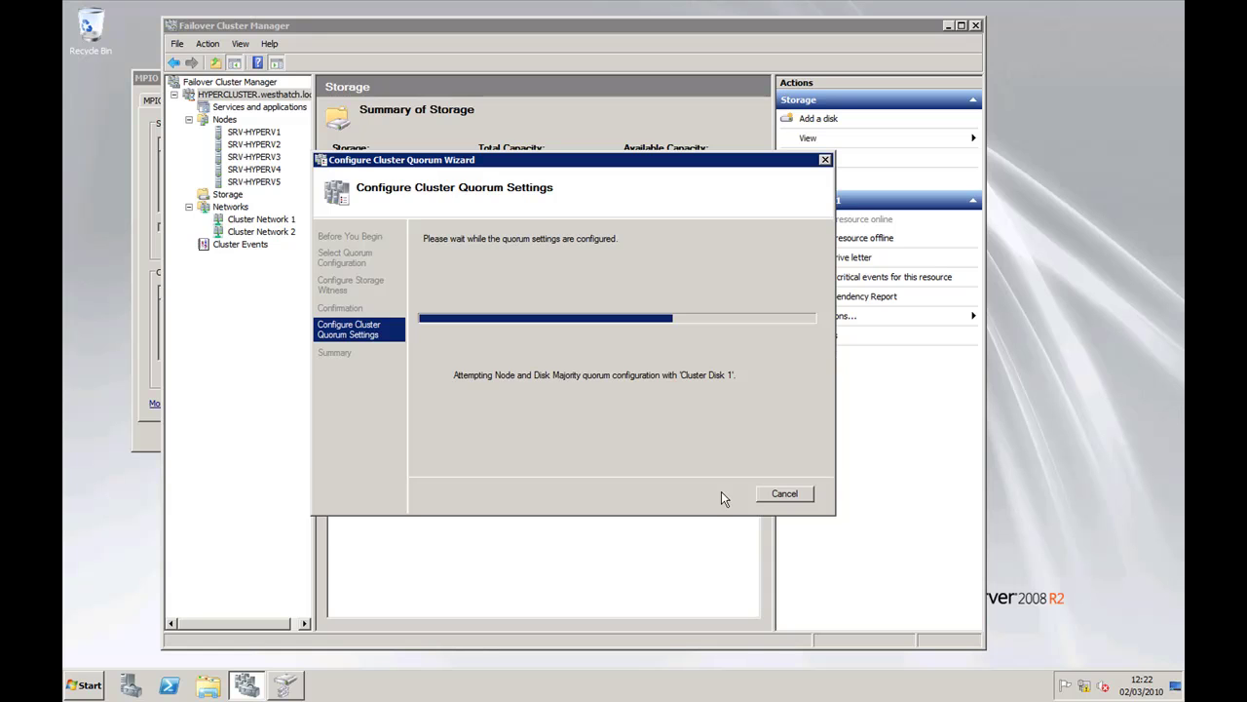
click(784, 495)
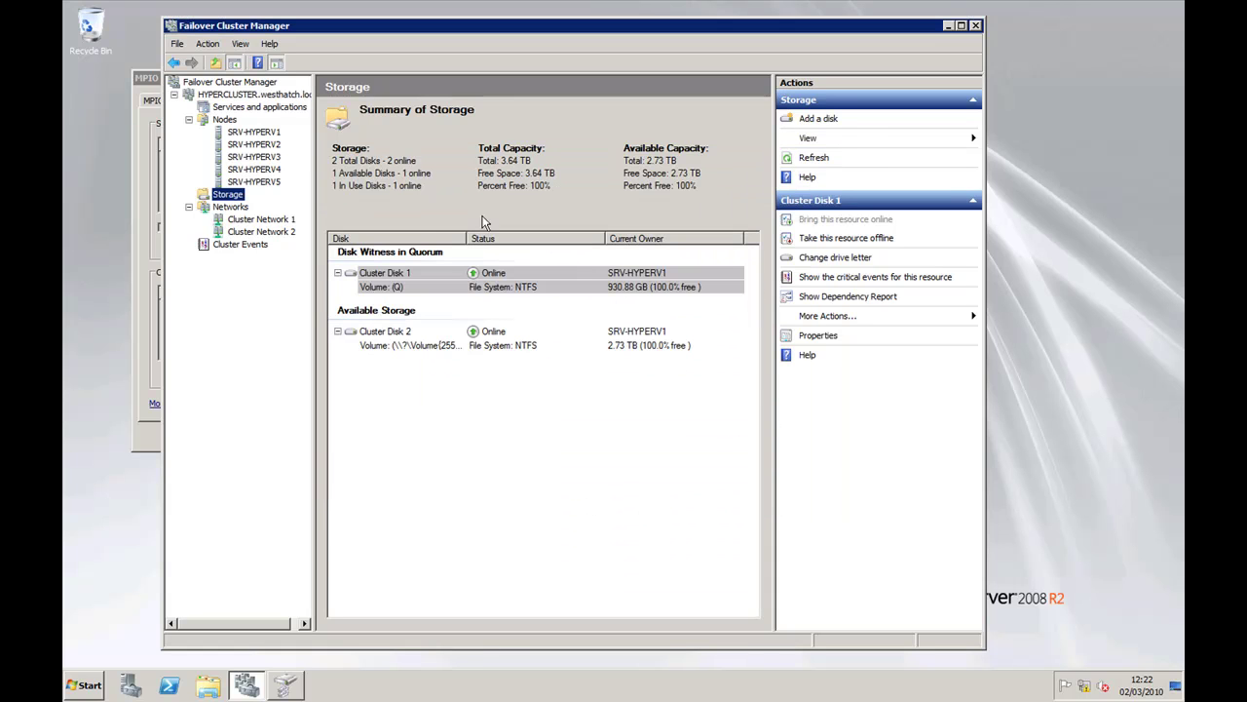